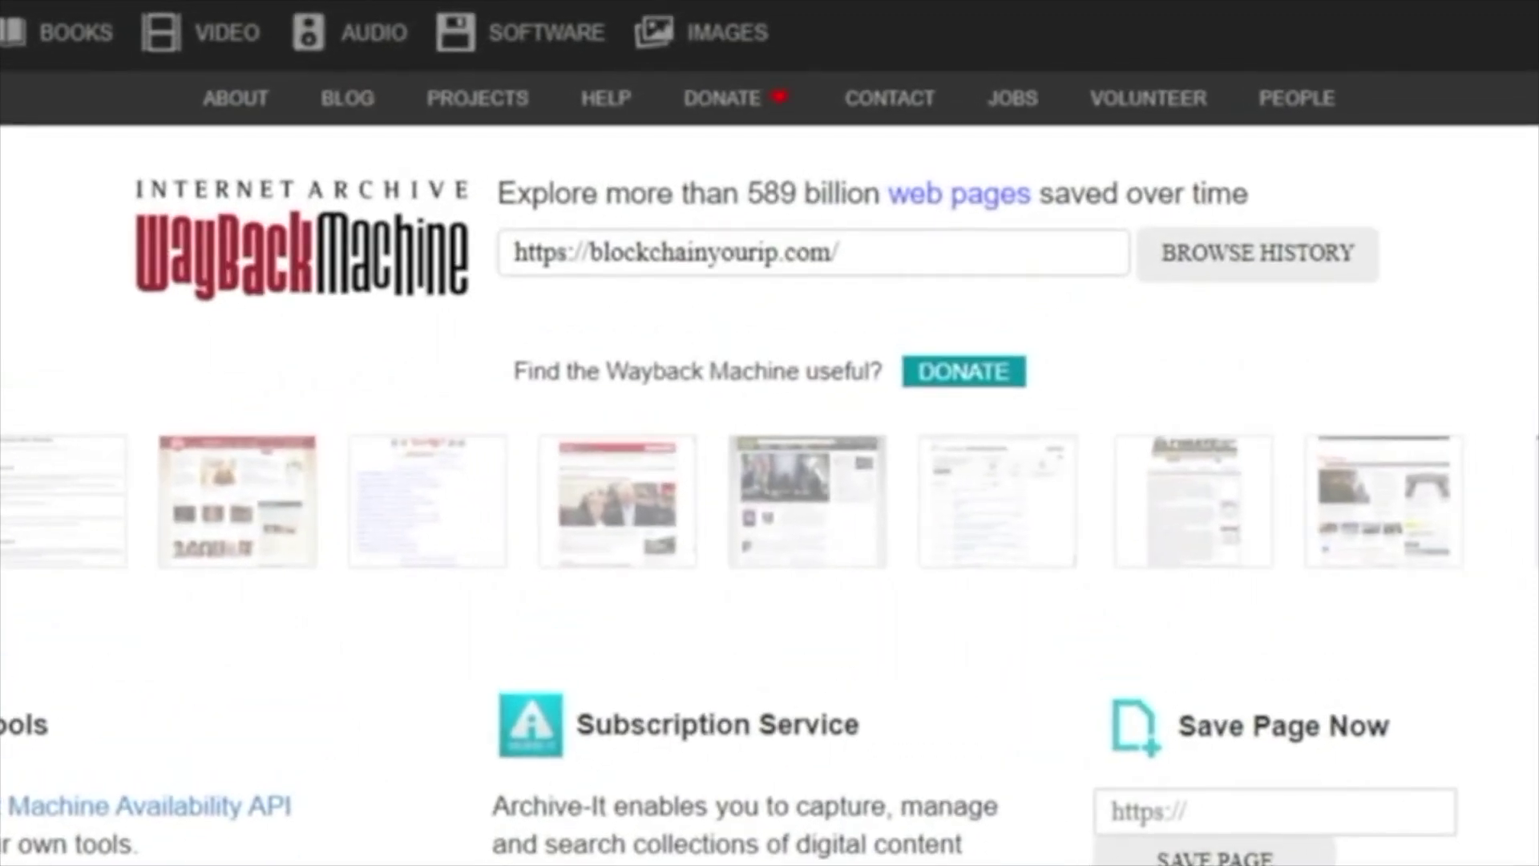
click(1245, 280)
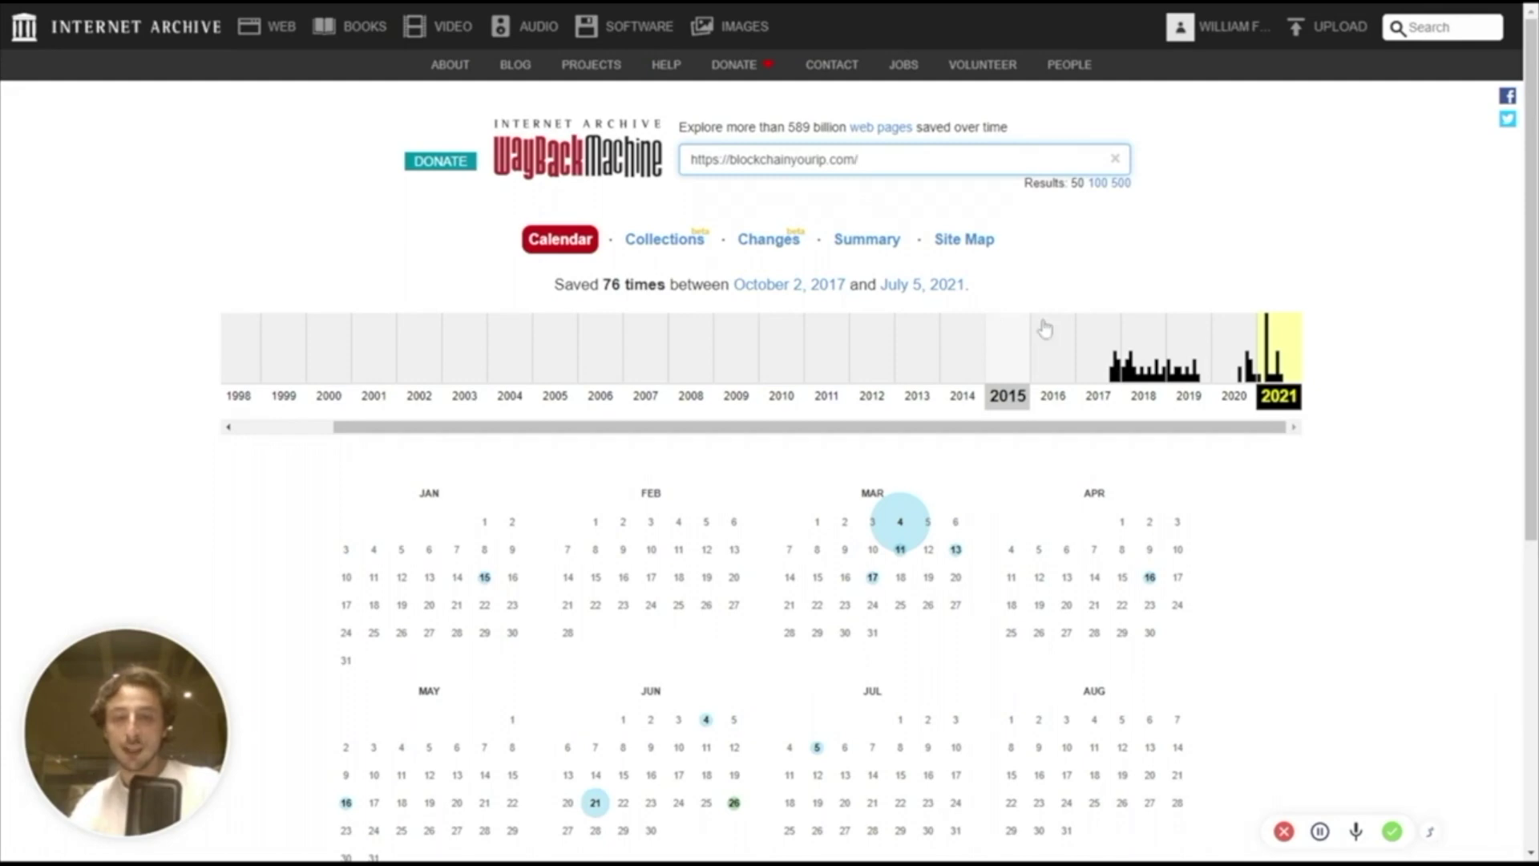
scroll(1484, 304, down, 4)
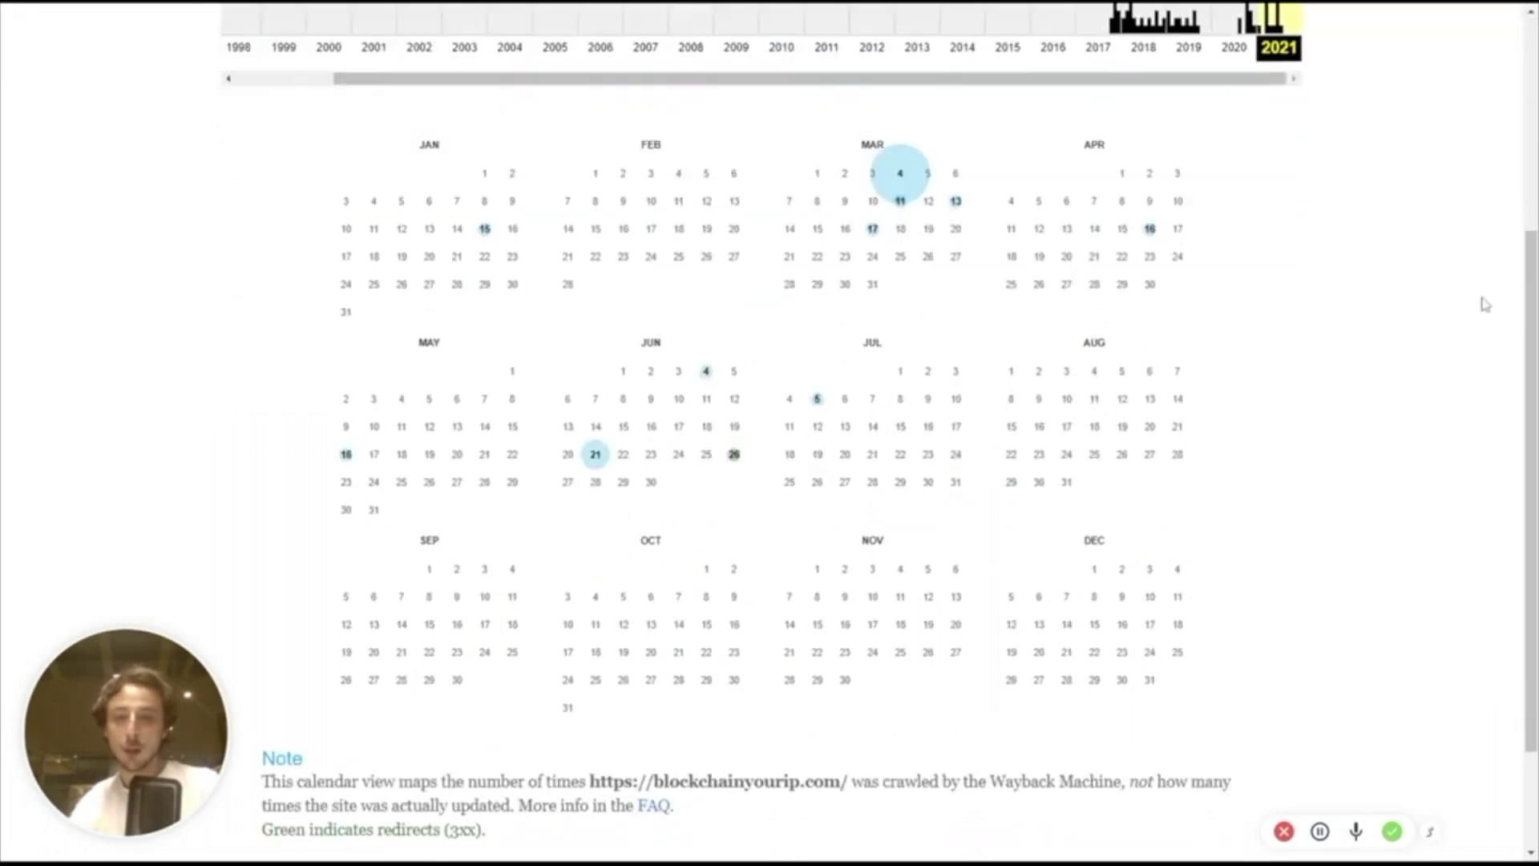
scroll(1190, 177, up, 2)
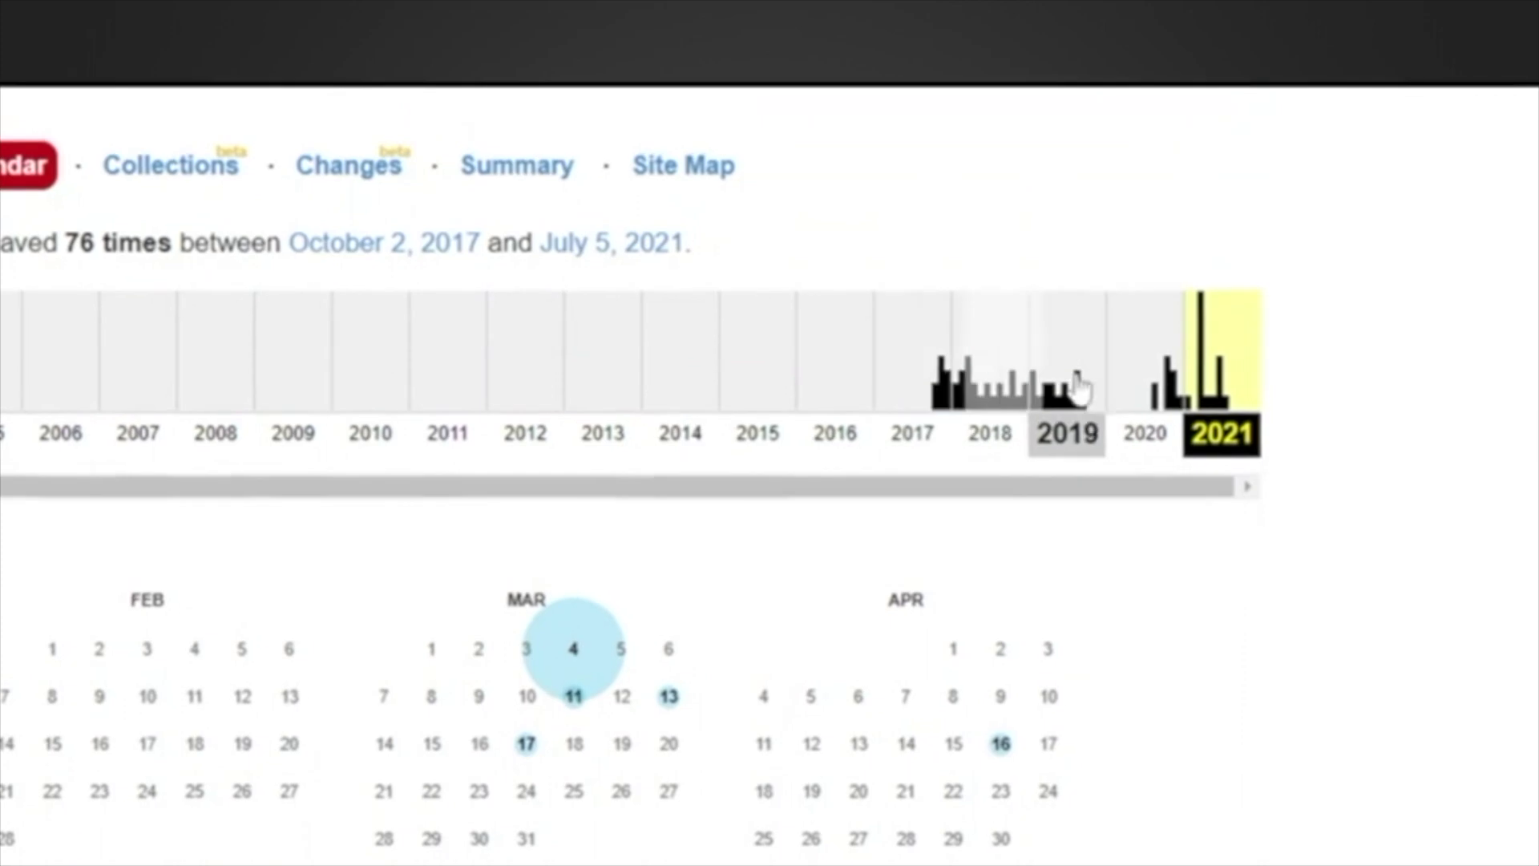
scroll(1206, 401, down, 3)
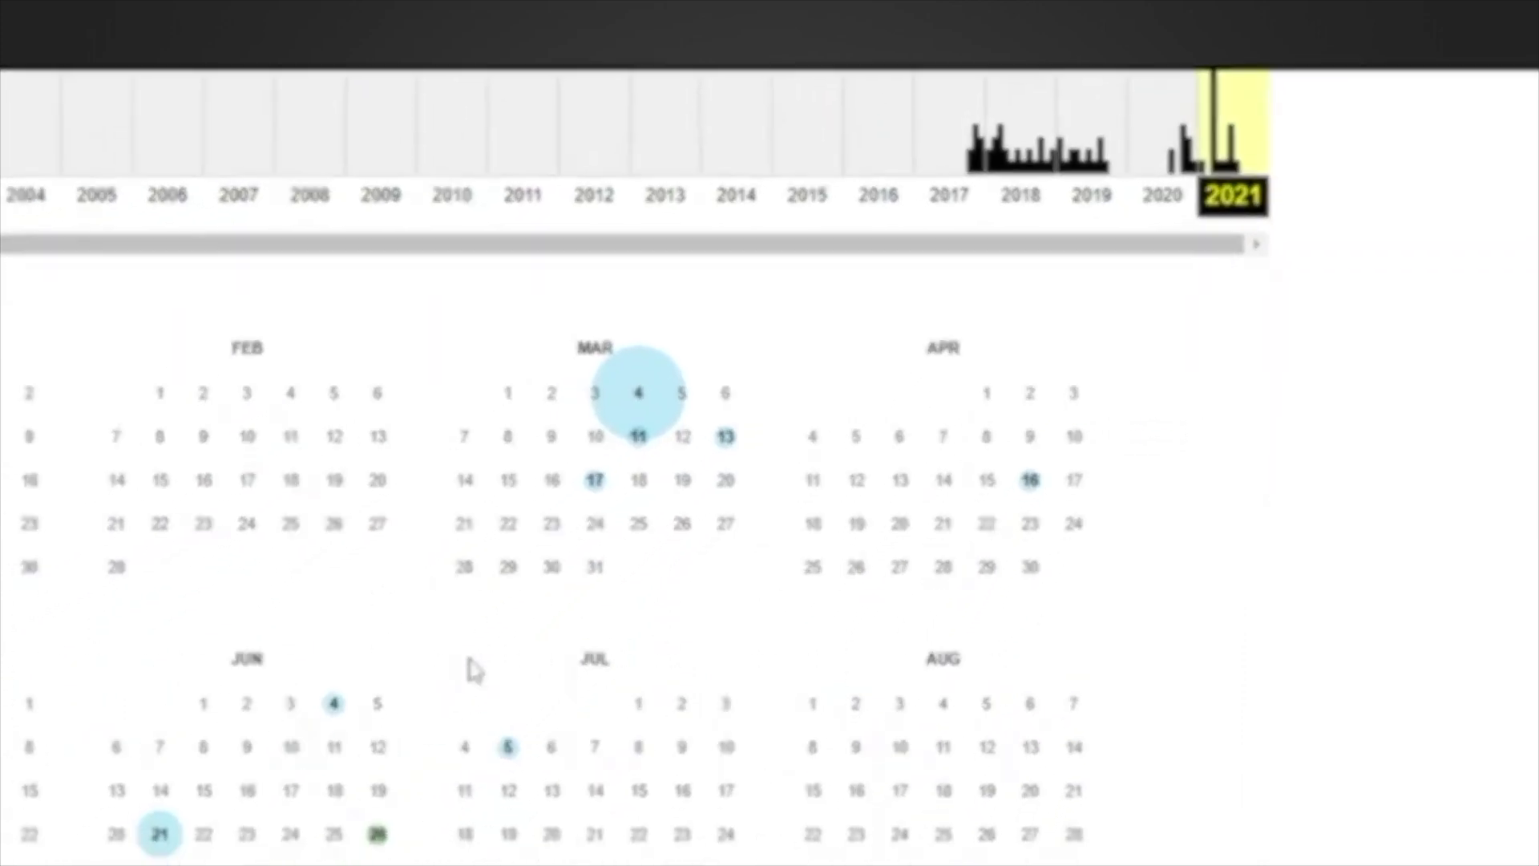
Step: Open the 17:02:35 snapshot captured on July 5, 2021 from the calendar
mouse_move(508, 750)
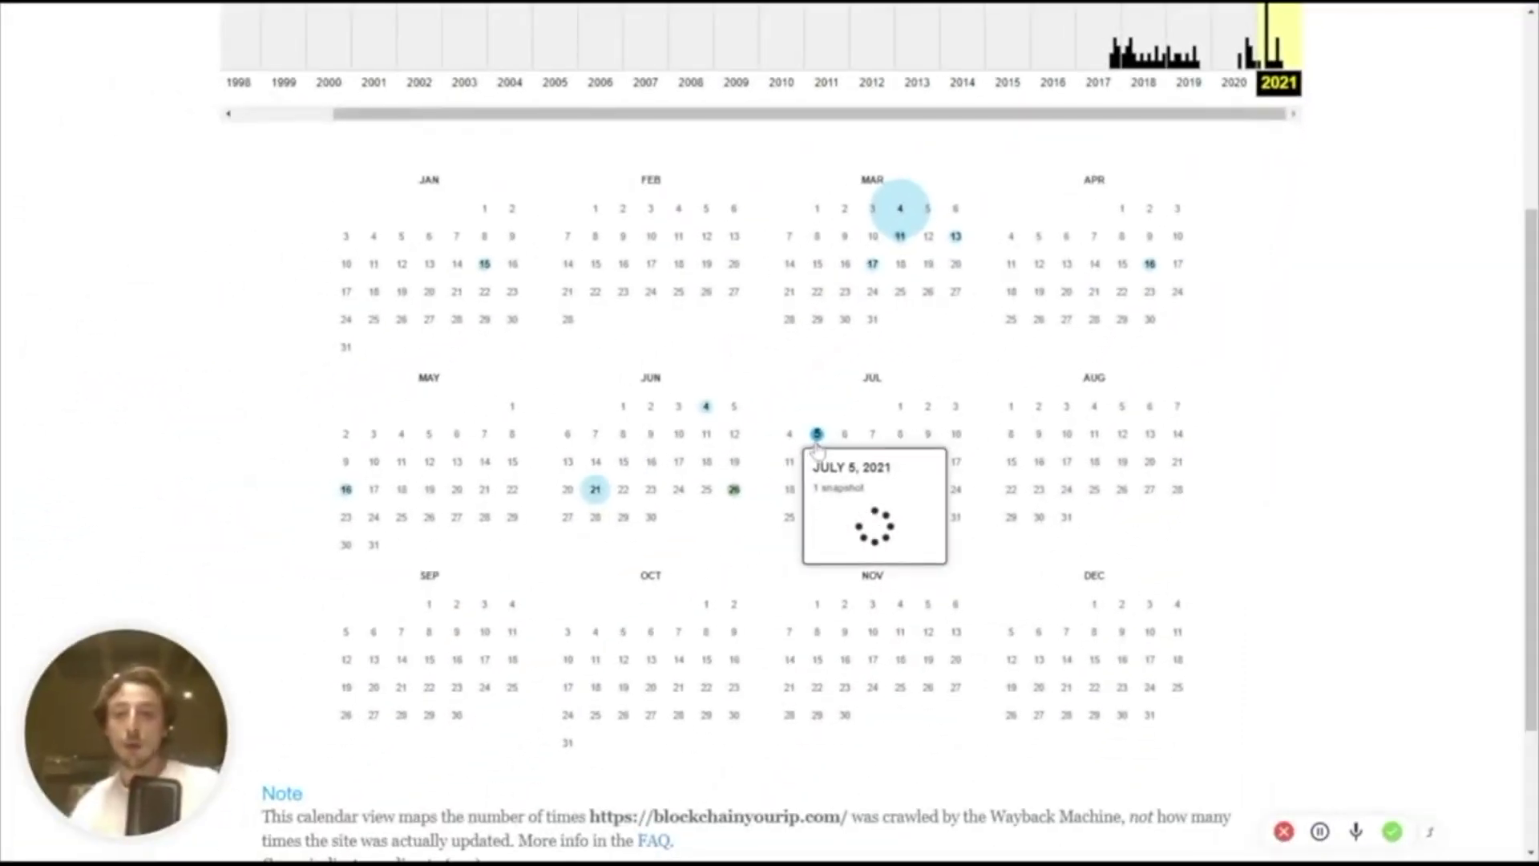
mouse_move(855, 513)
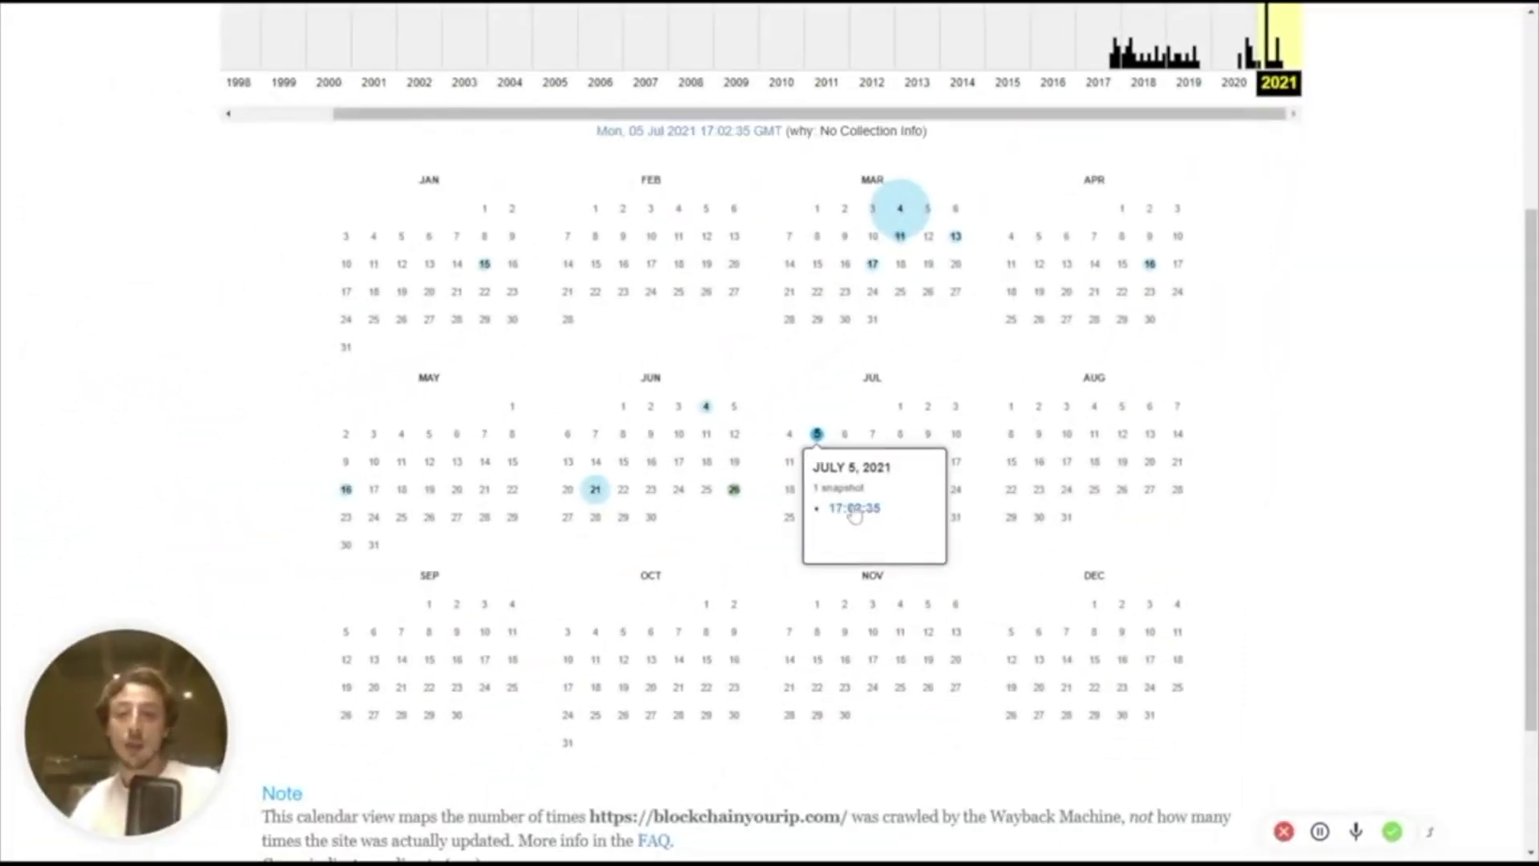
click(855, 510)
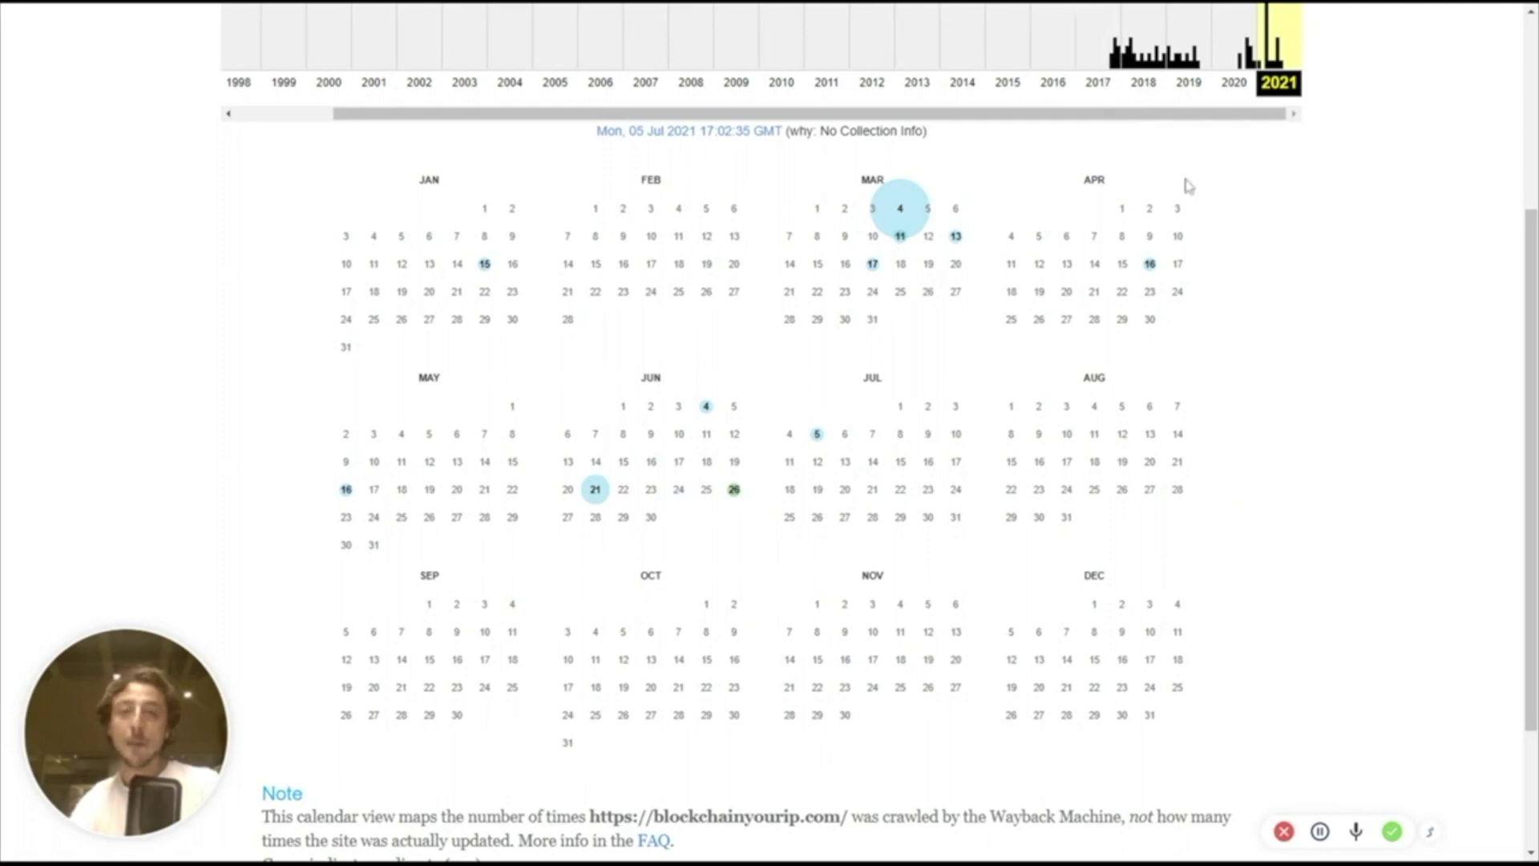
Step: Show the site map of blockchainyourip.com and examine the archived pages in the 2020 radial graph
scroll(1185, 185, up, 4)
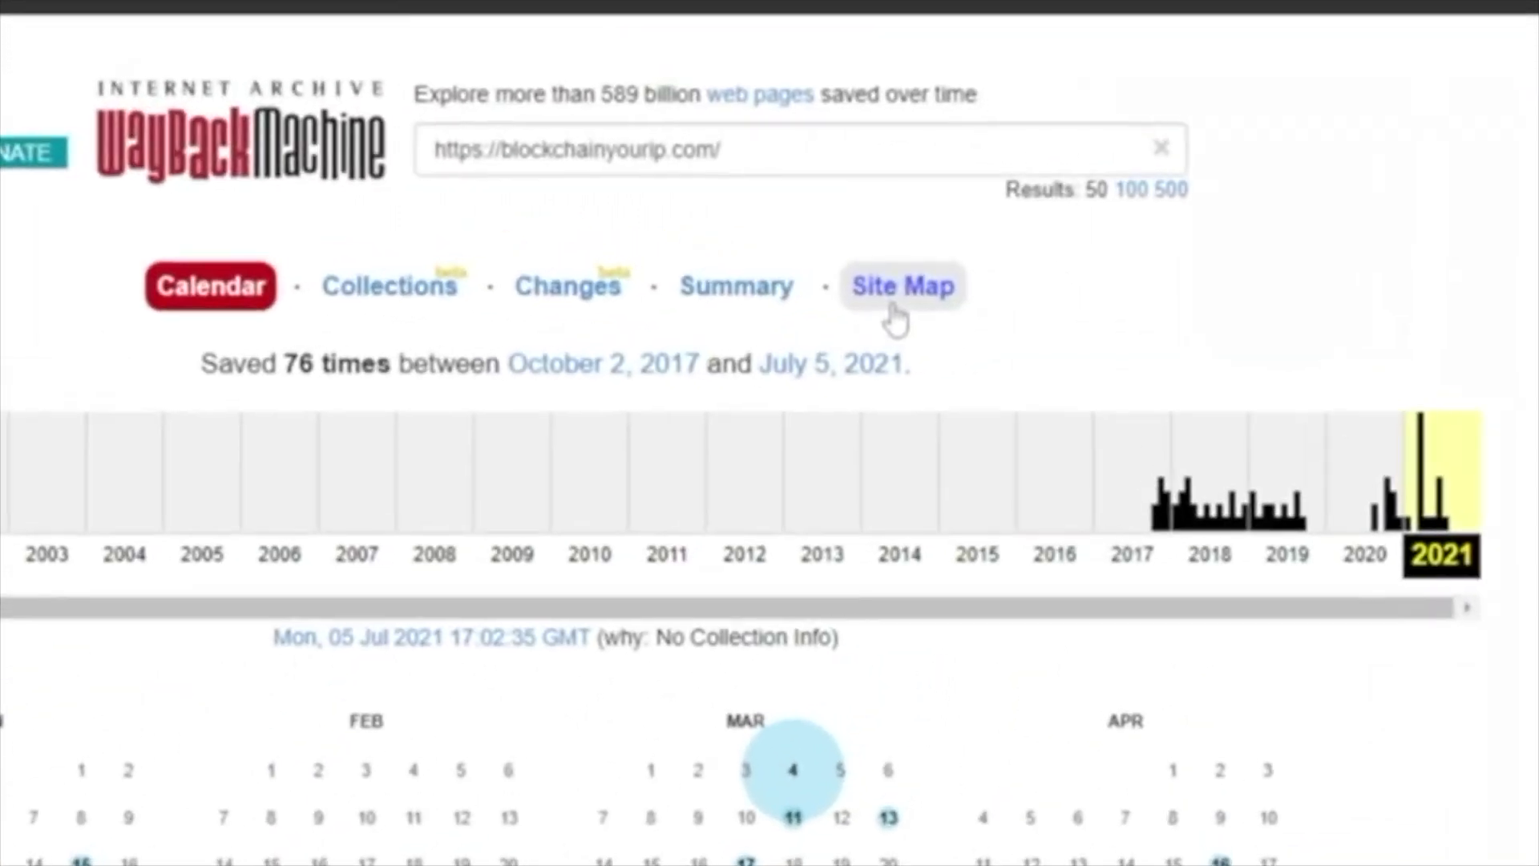
click(896, 296)
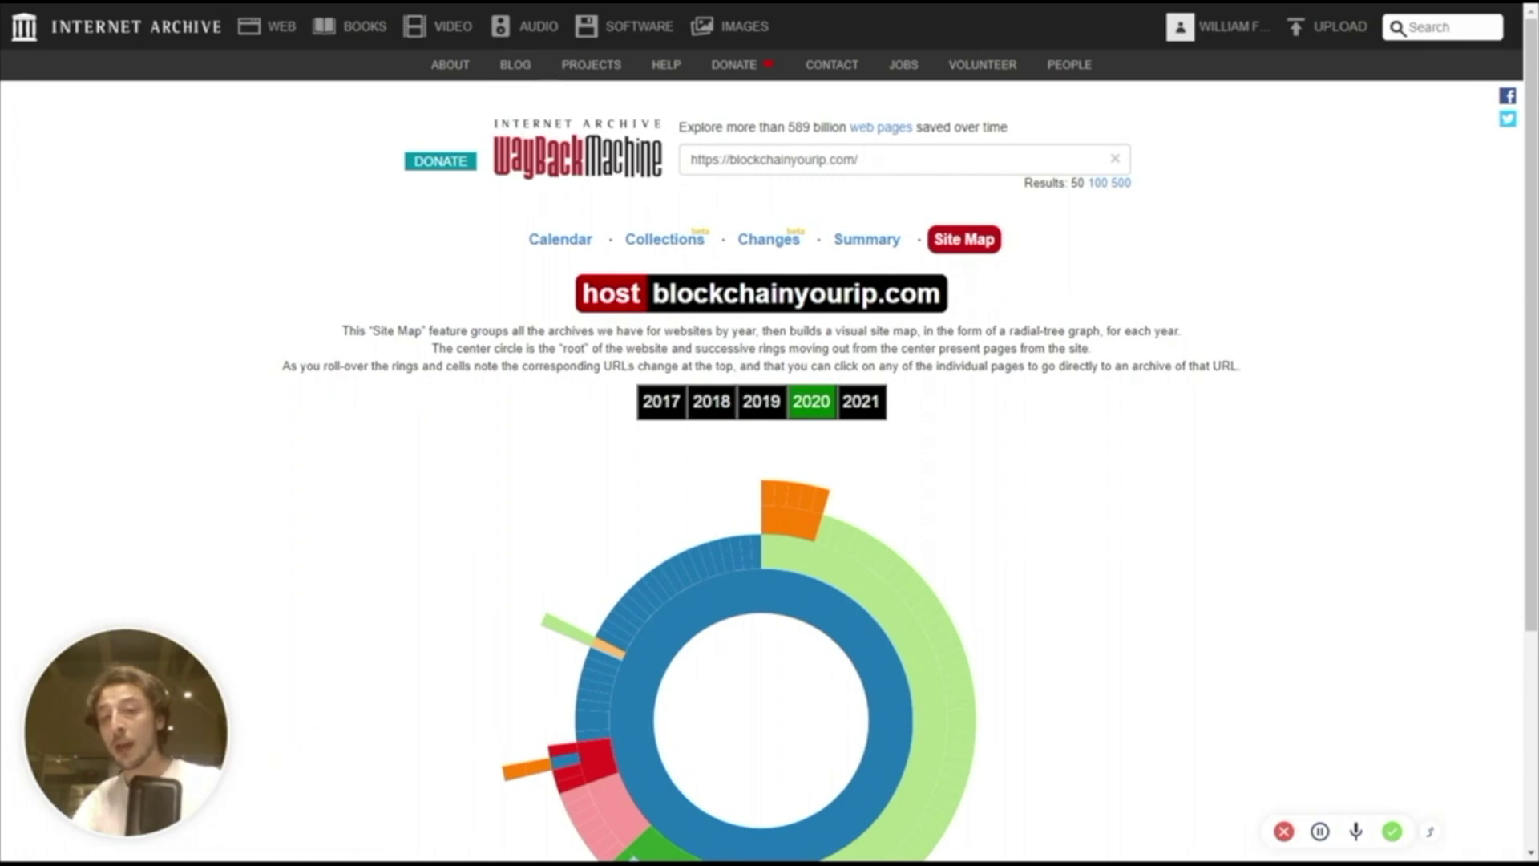
scroll(1009, 647, down, 1)
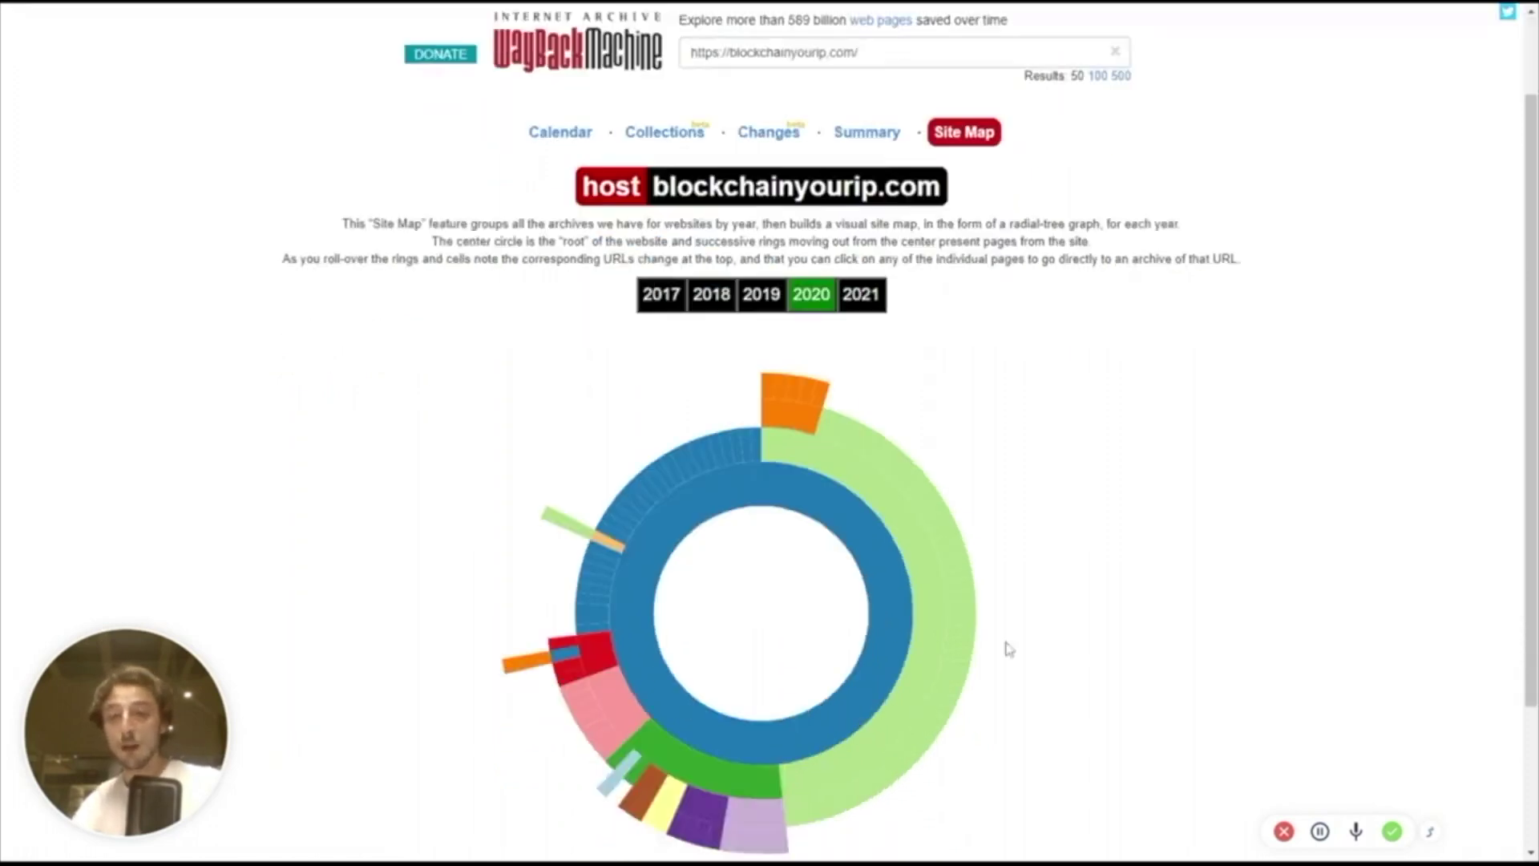
scroll(1009, 648, down, 2)
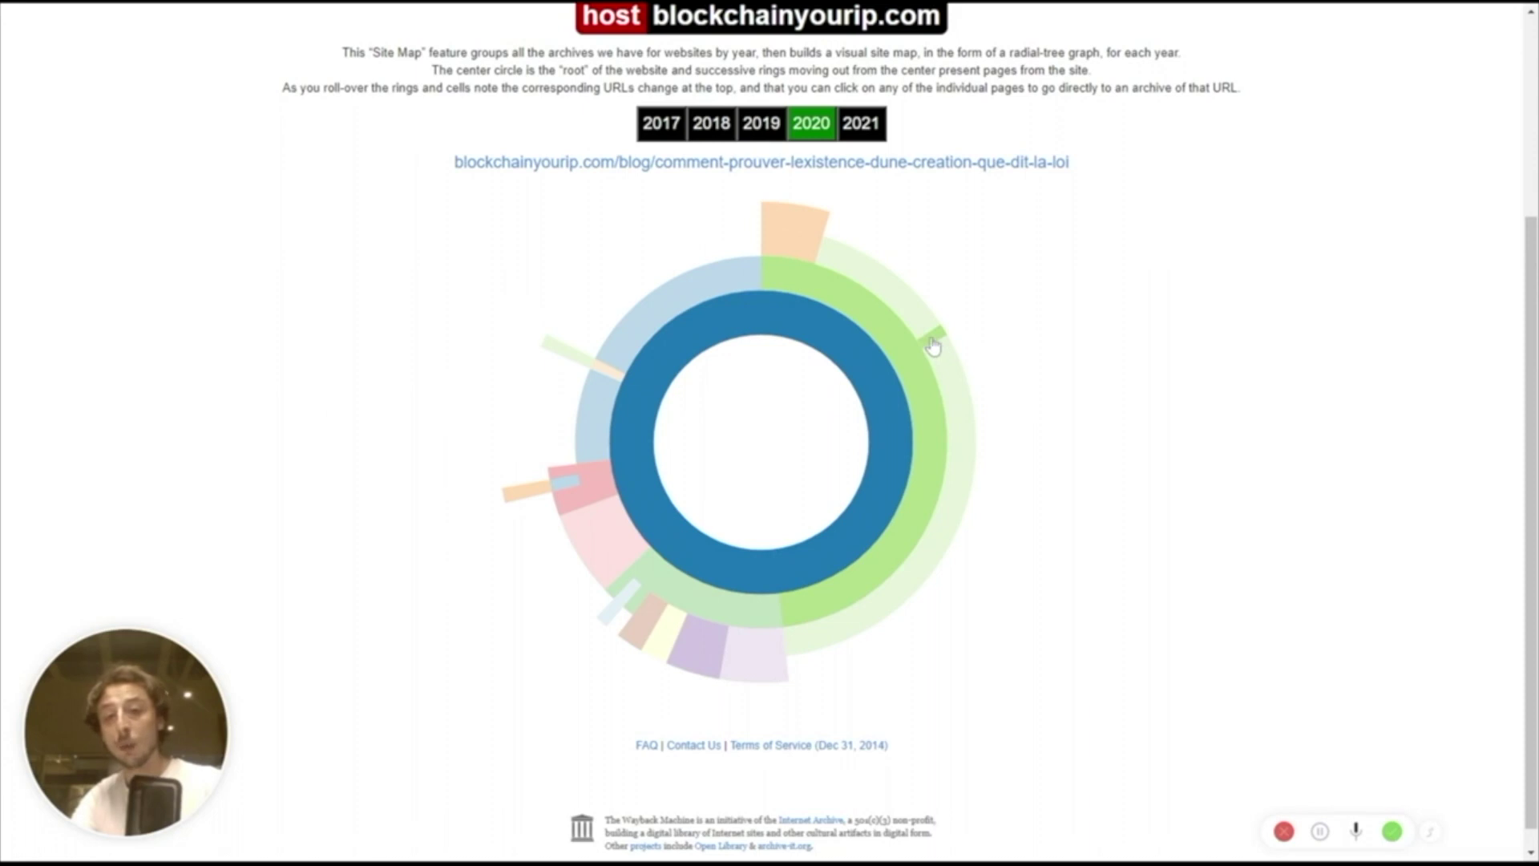
scroll(934, 347, up, 1)
scroll(935, 346, up, 3)
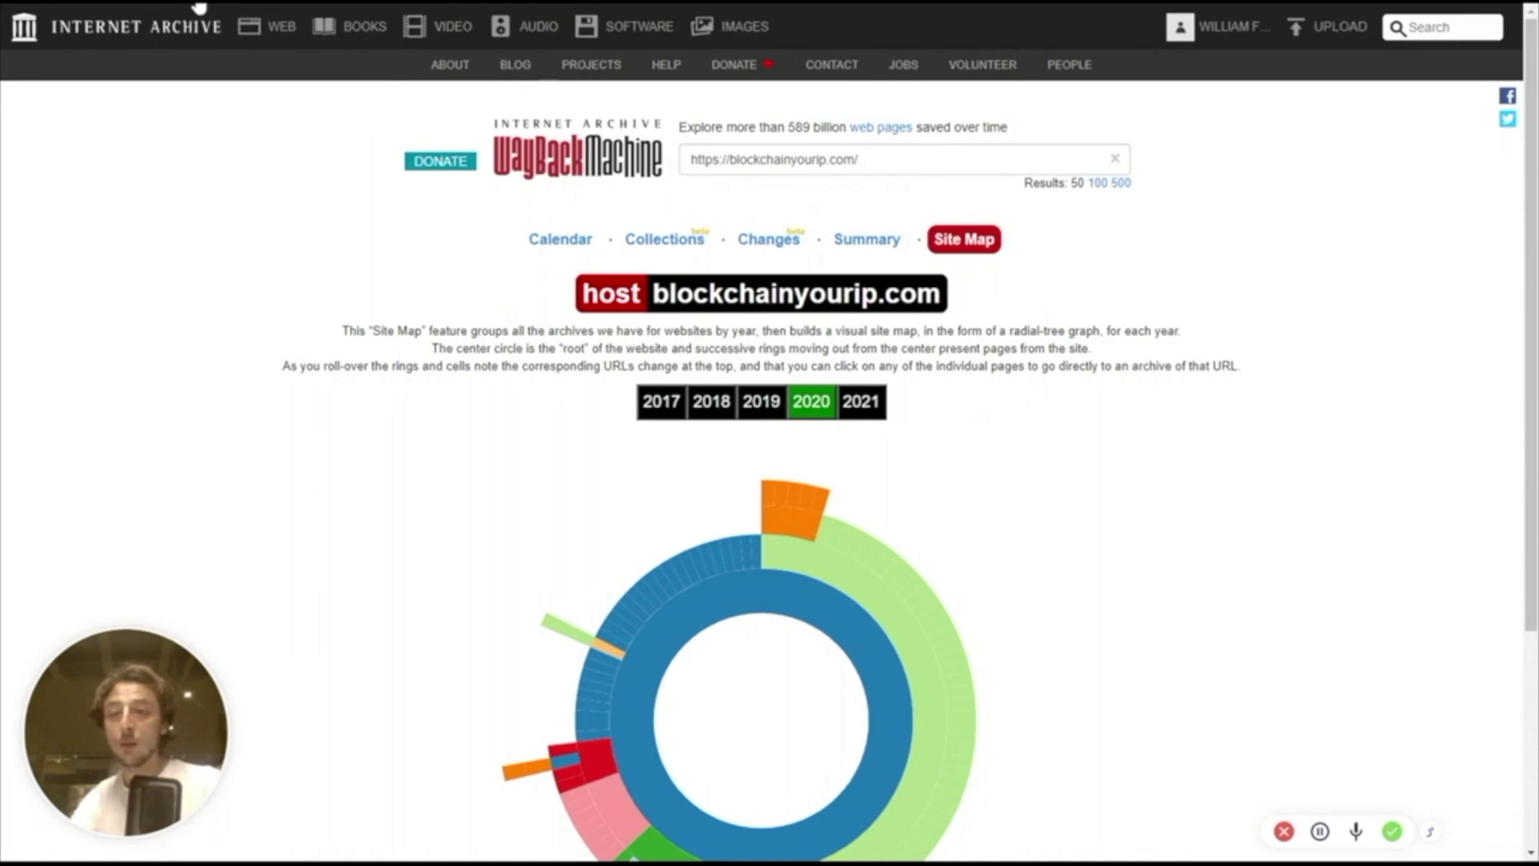
key(alt+Left)
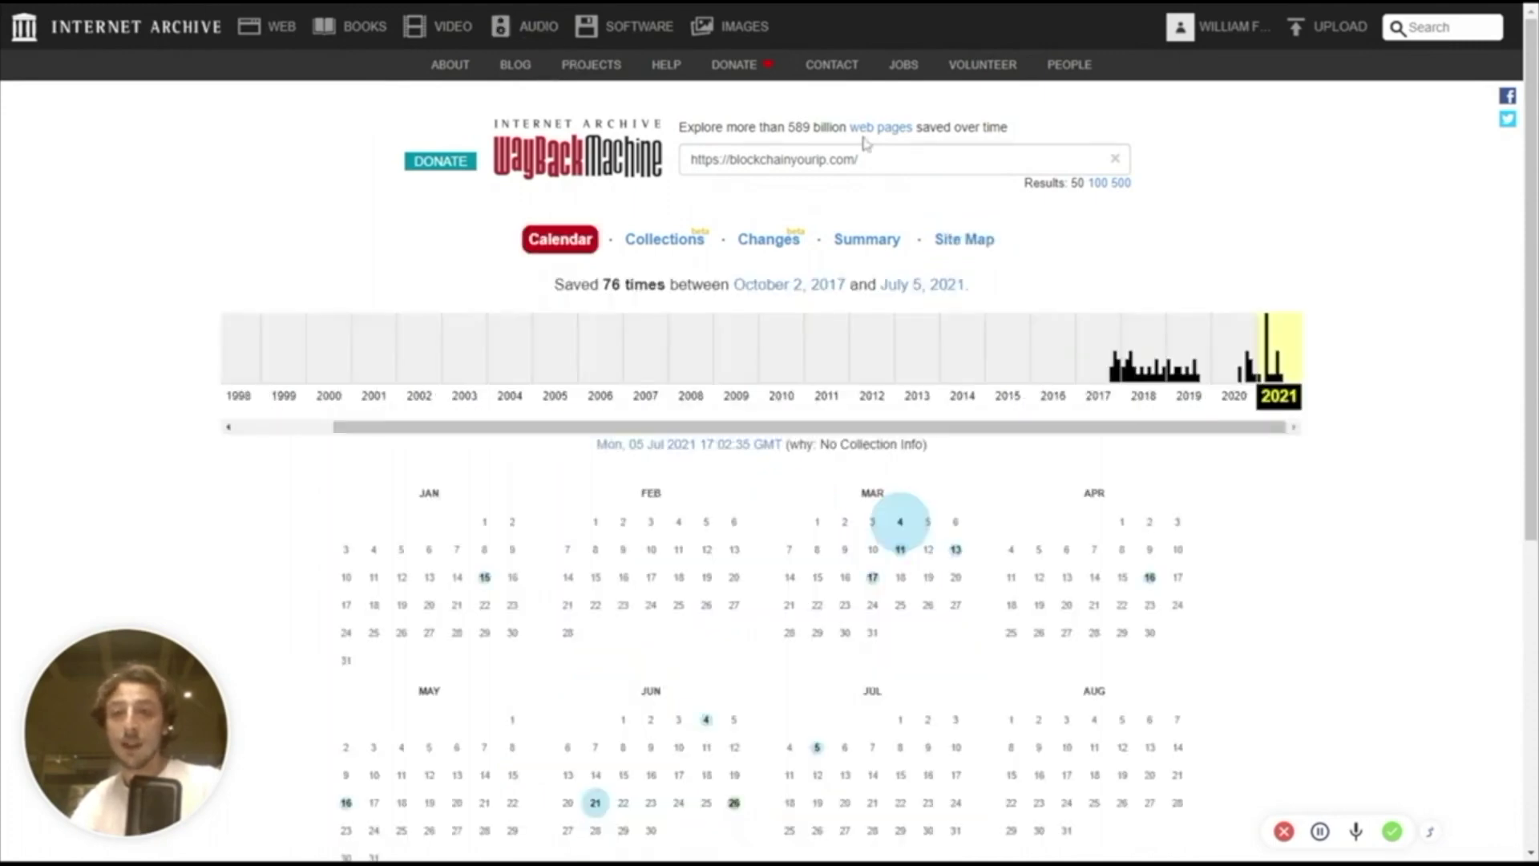
key(alt+Left)
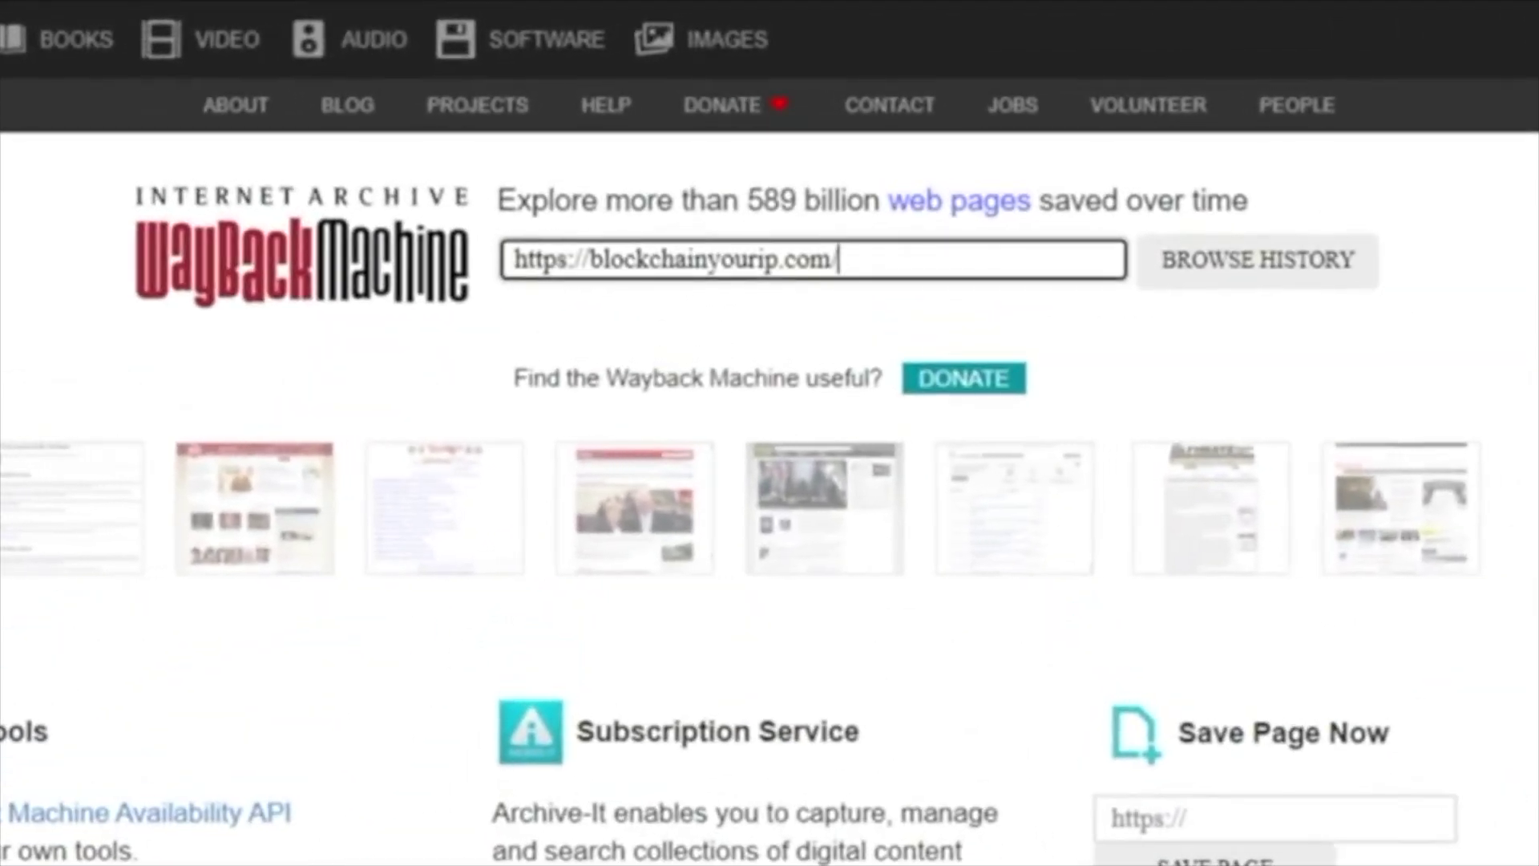
text(*)
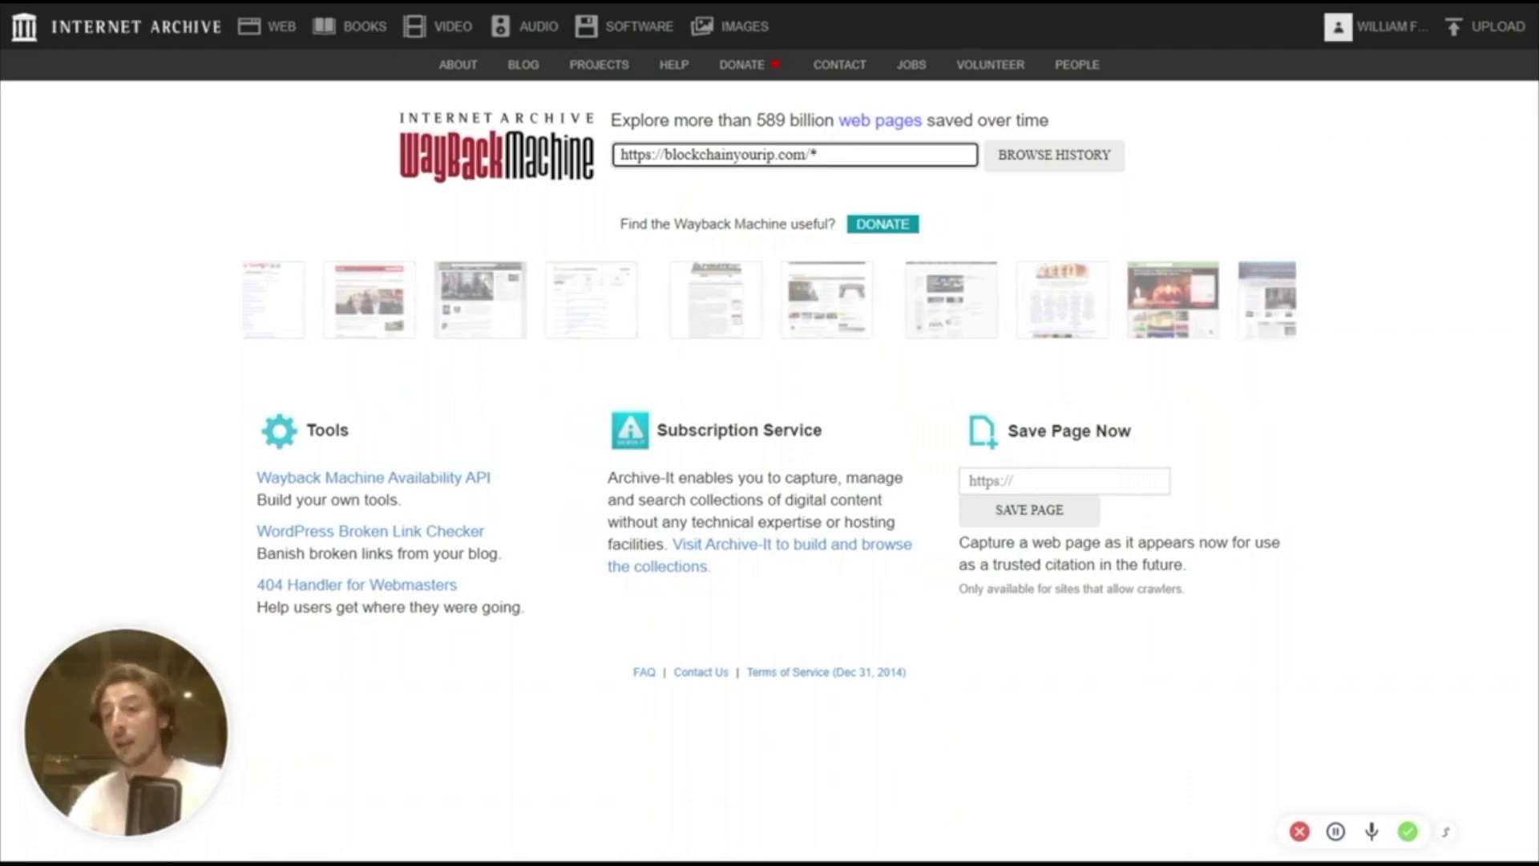
click(1048, 154)
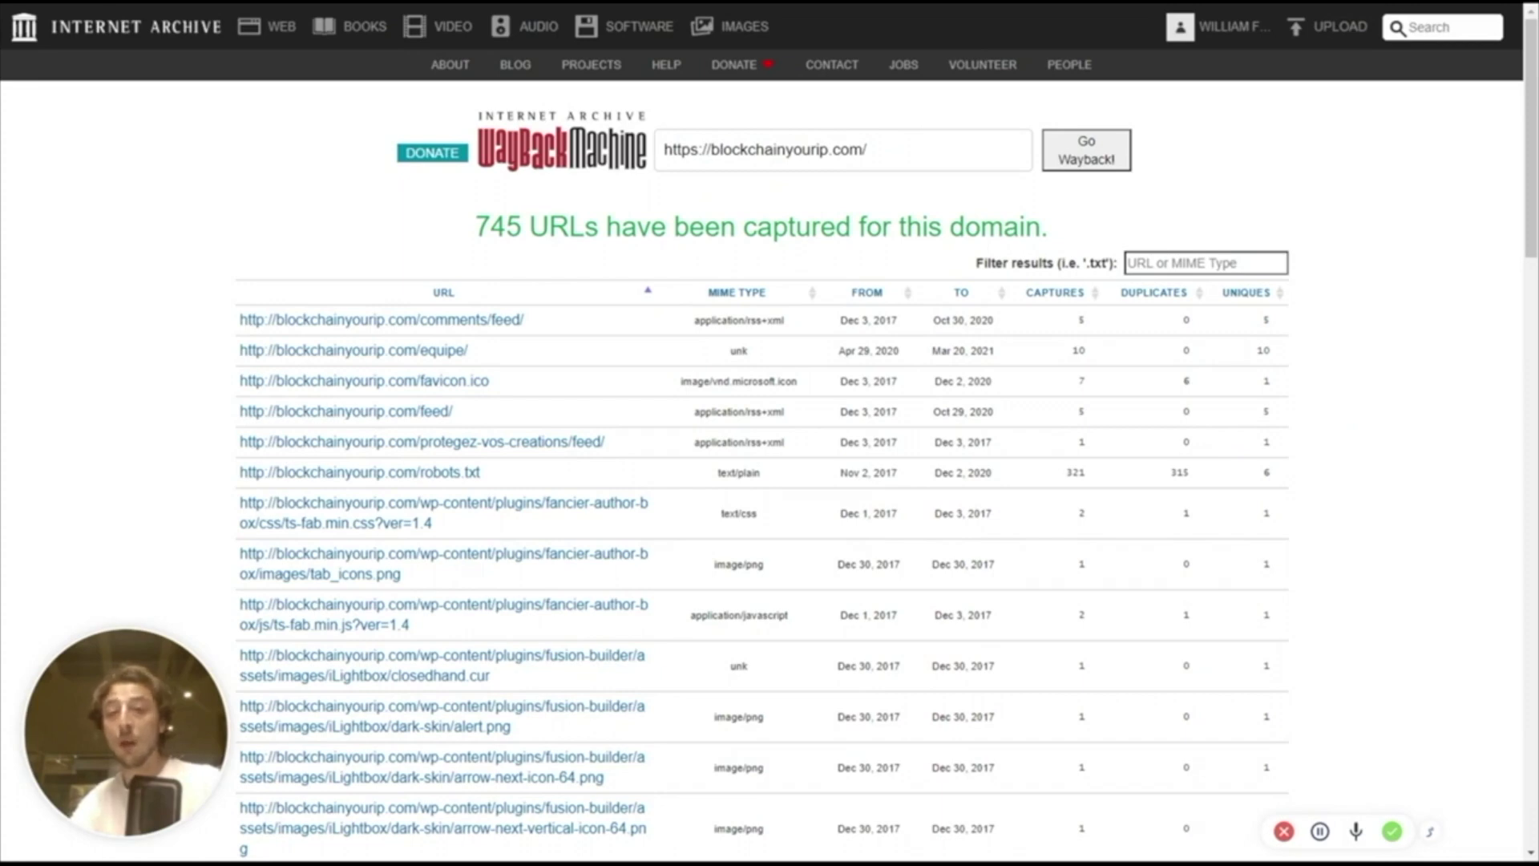
triple_click(766, 149)
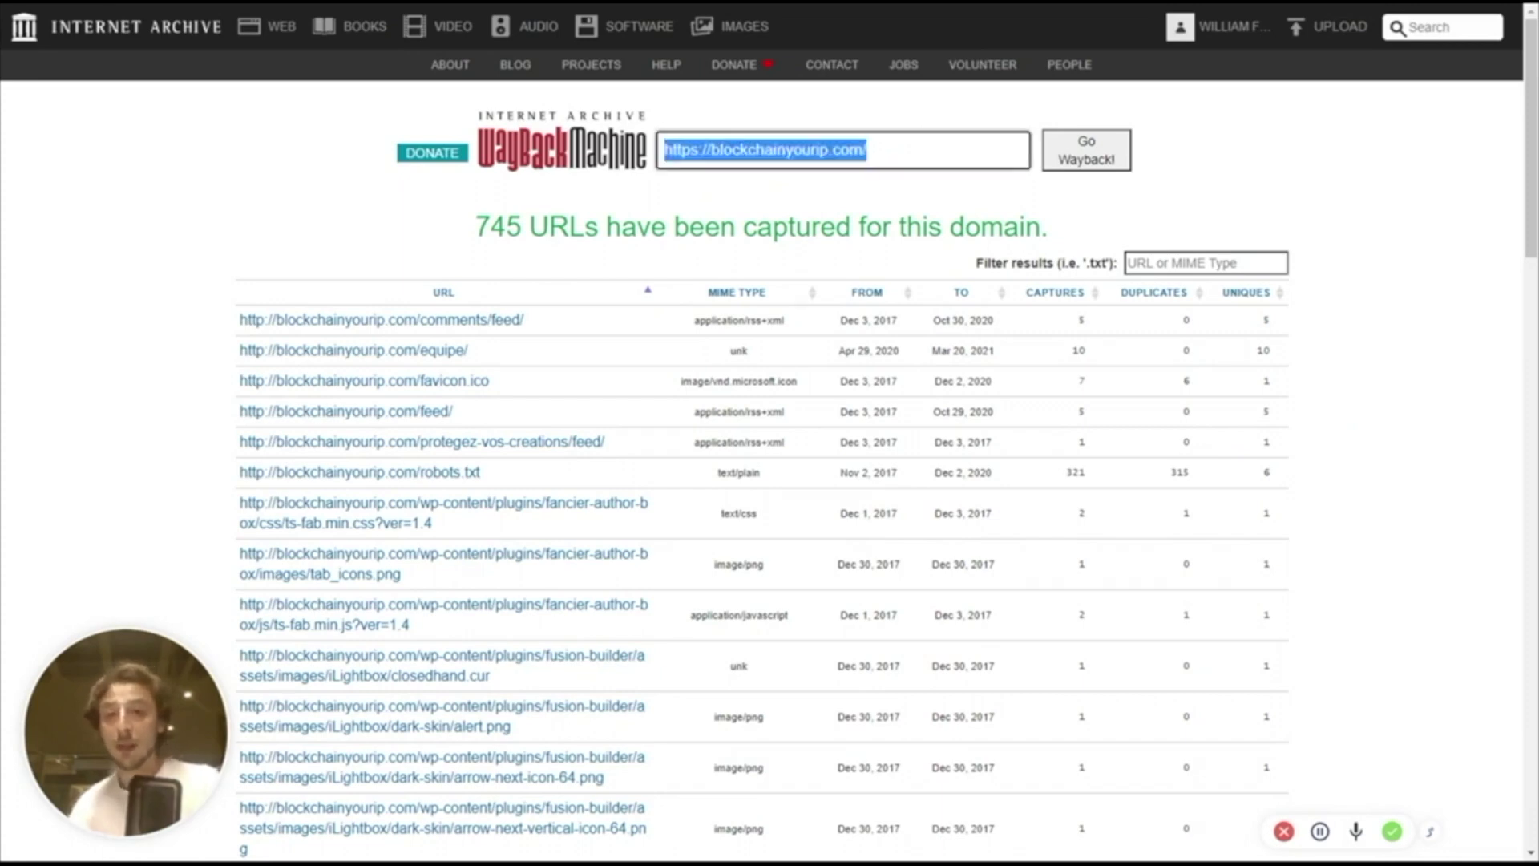
key(End)
text(blog/*)
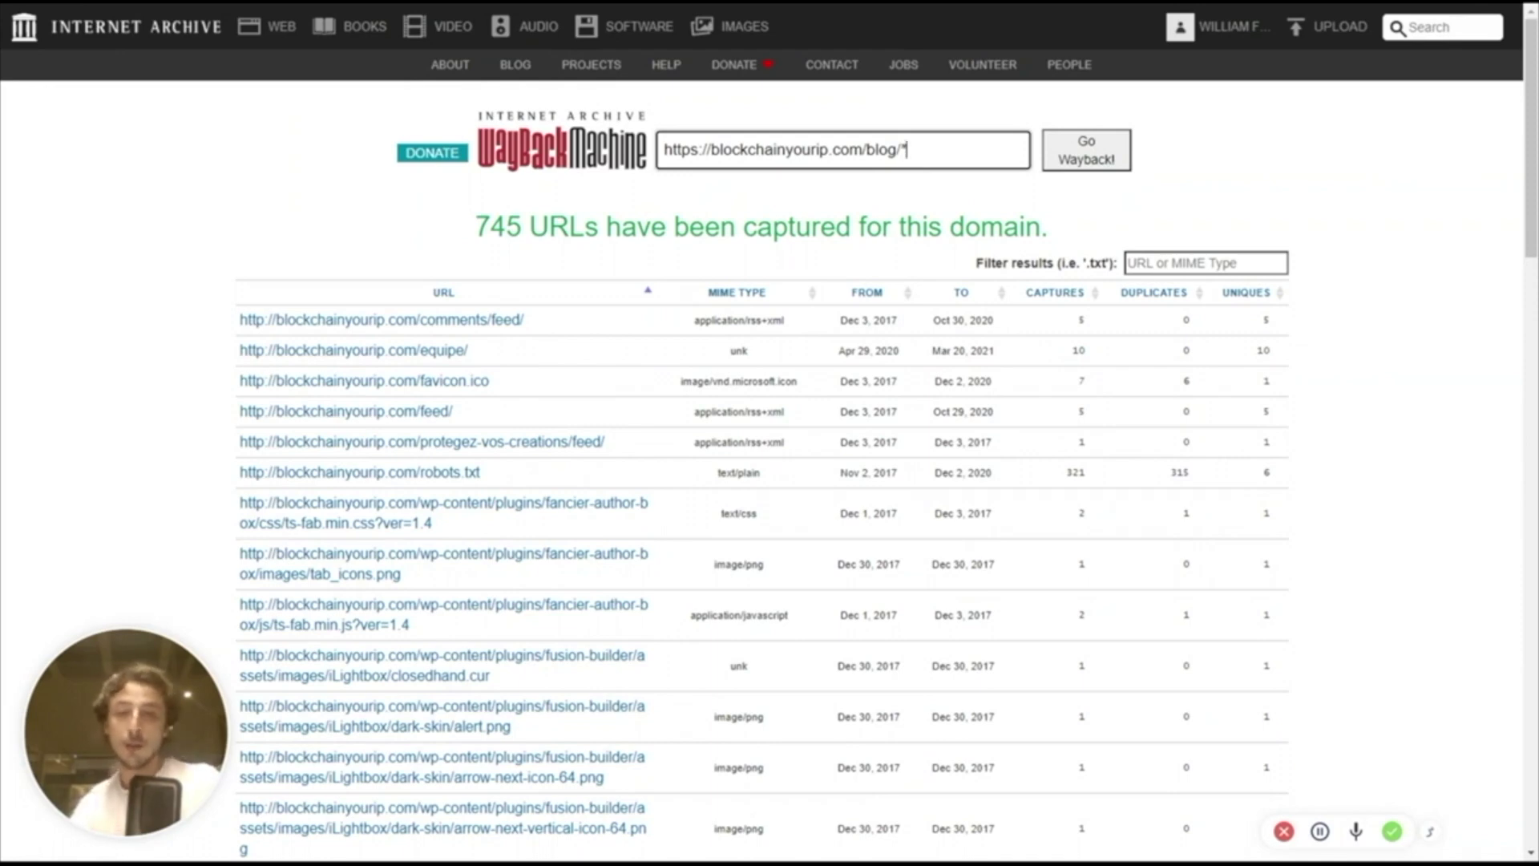
key(Return)
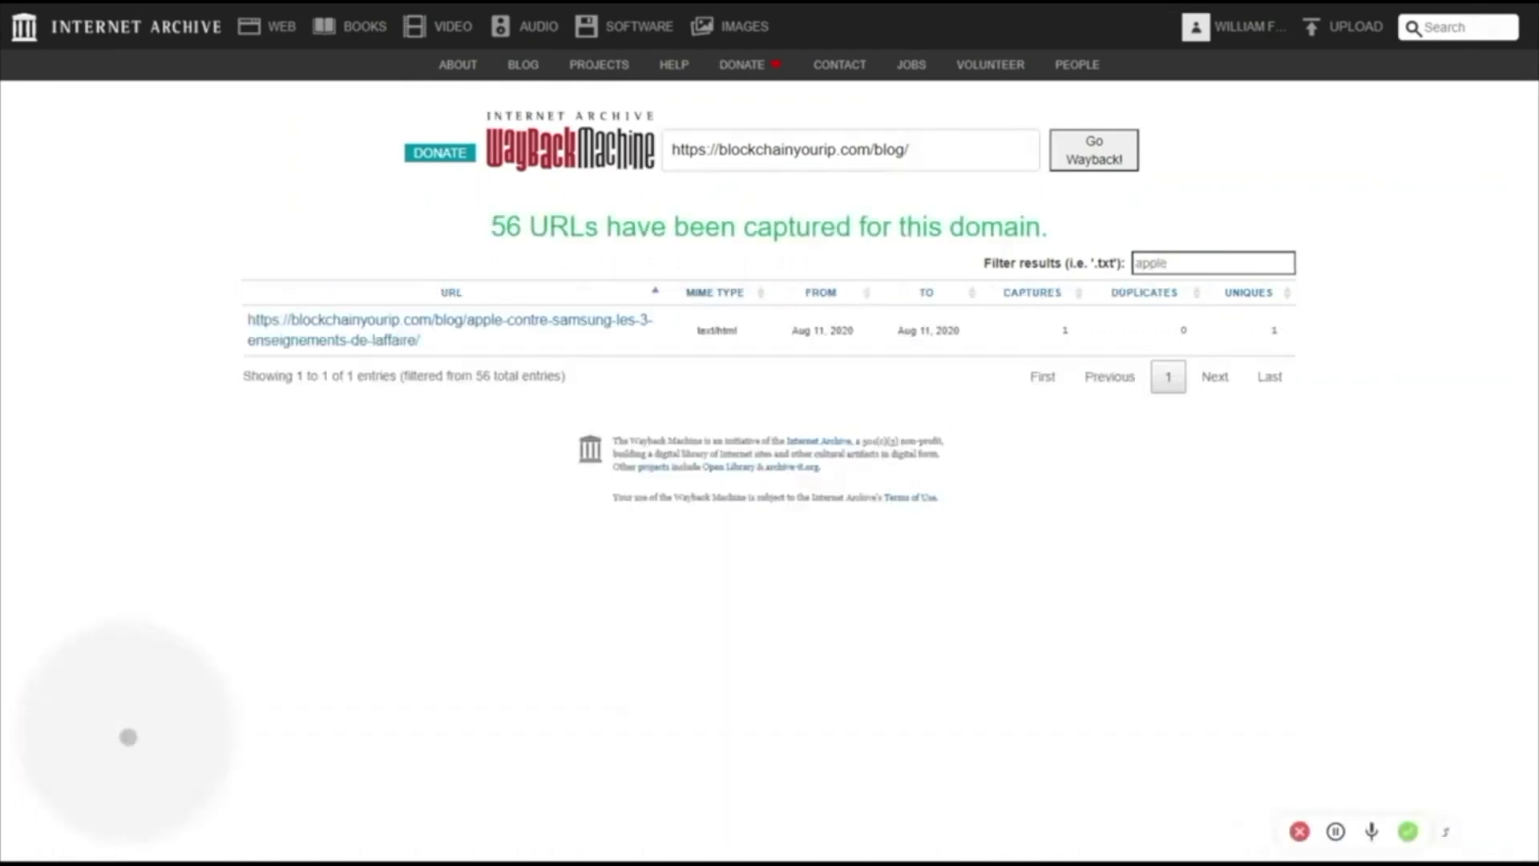
Step: Filter the captured blog URLs by "apple" and clear the filter again
double_click(1151, 262)
key(BackSpace)
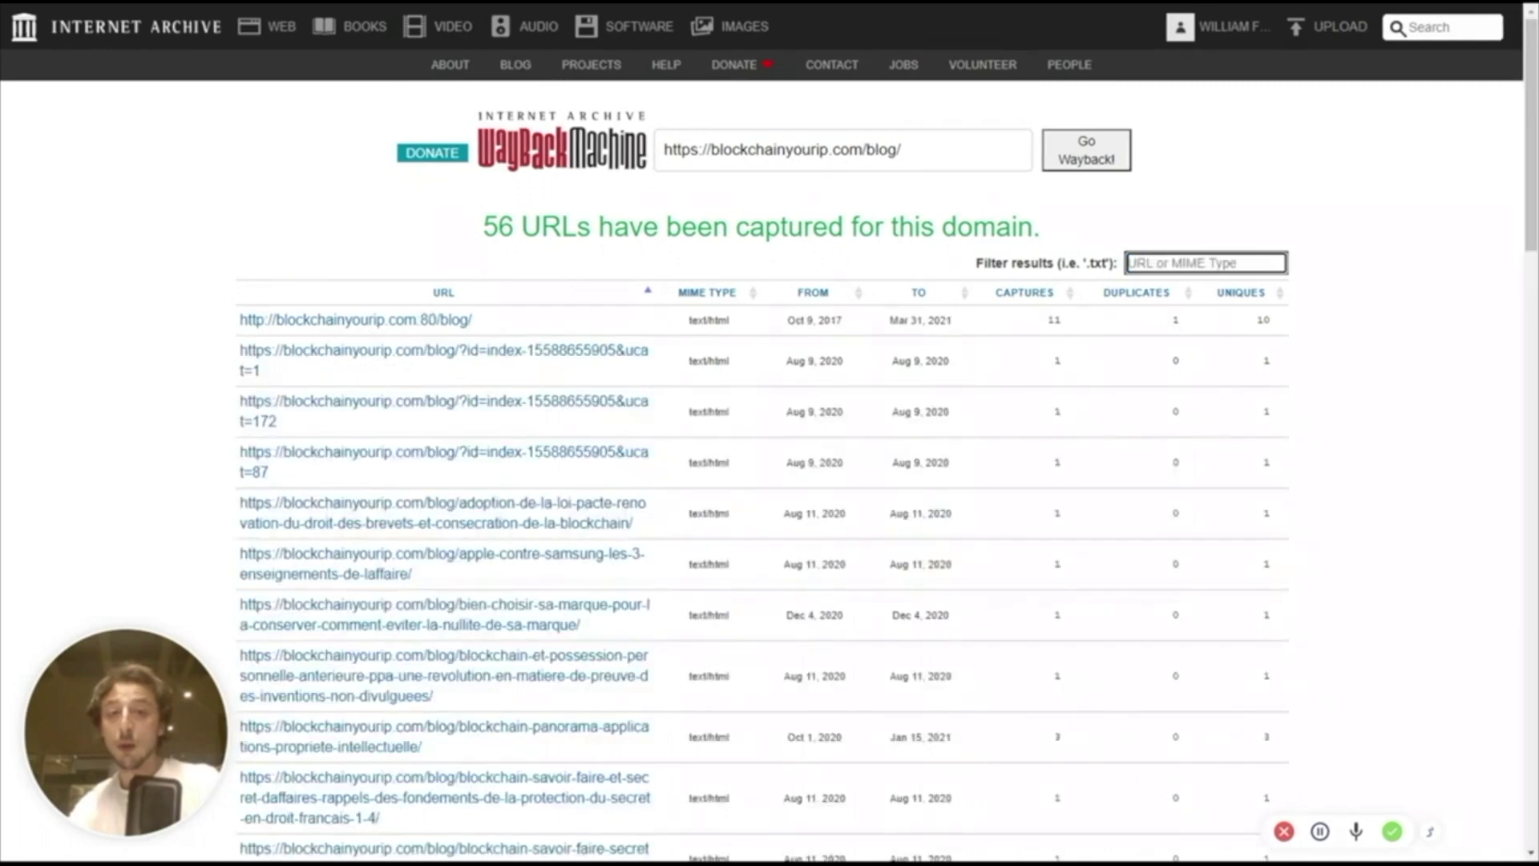
text(apple)
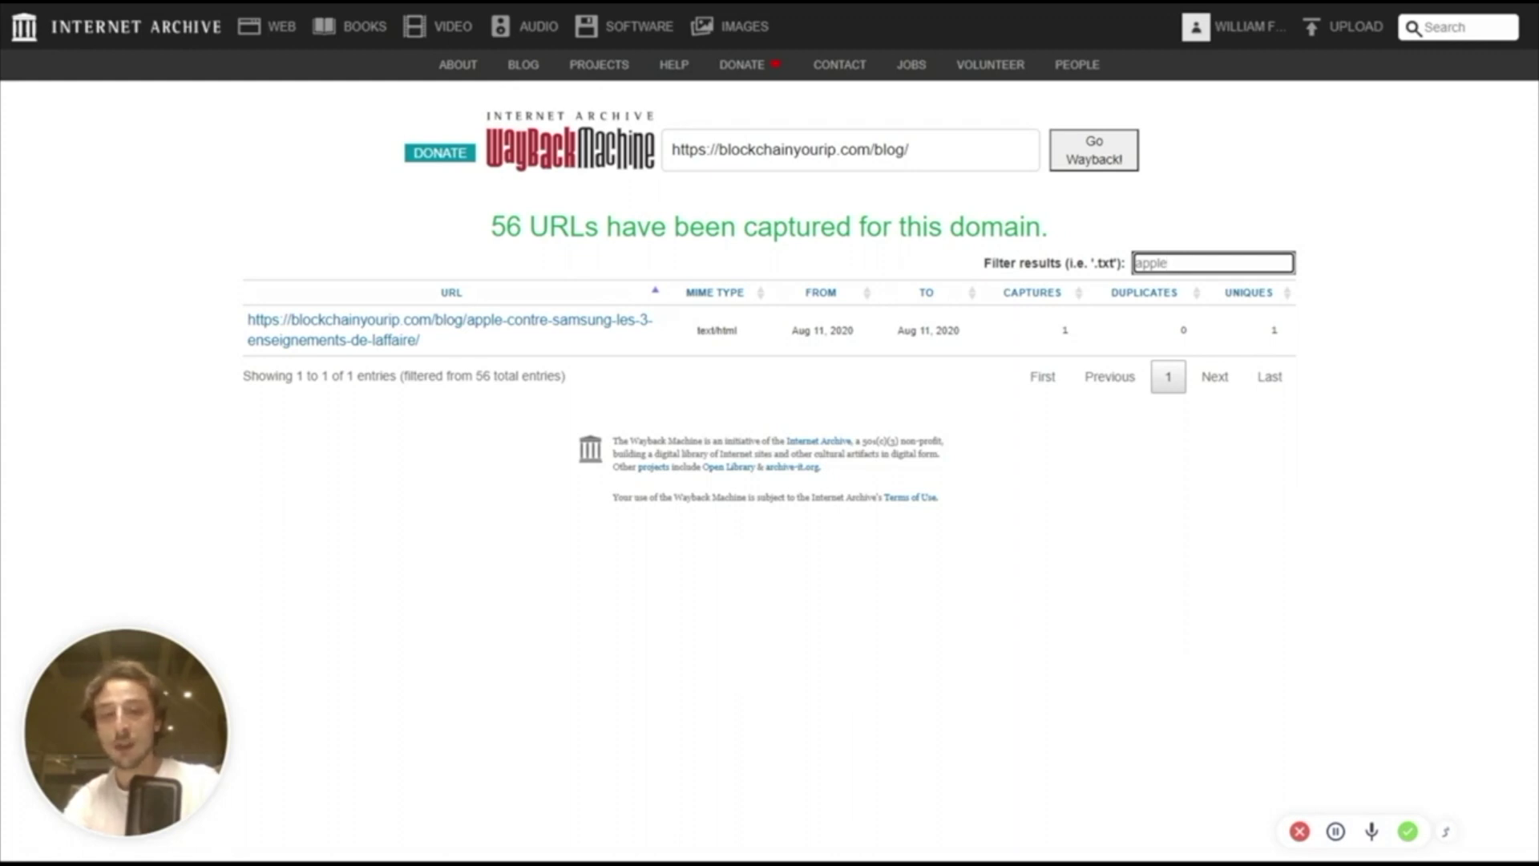
key(BackSpace)
key(BackSpace)
key(BackSpace)
key(BackSpace)
key(BackSpace)
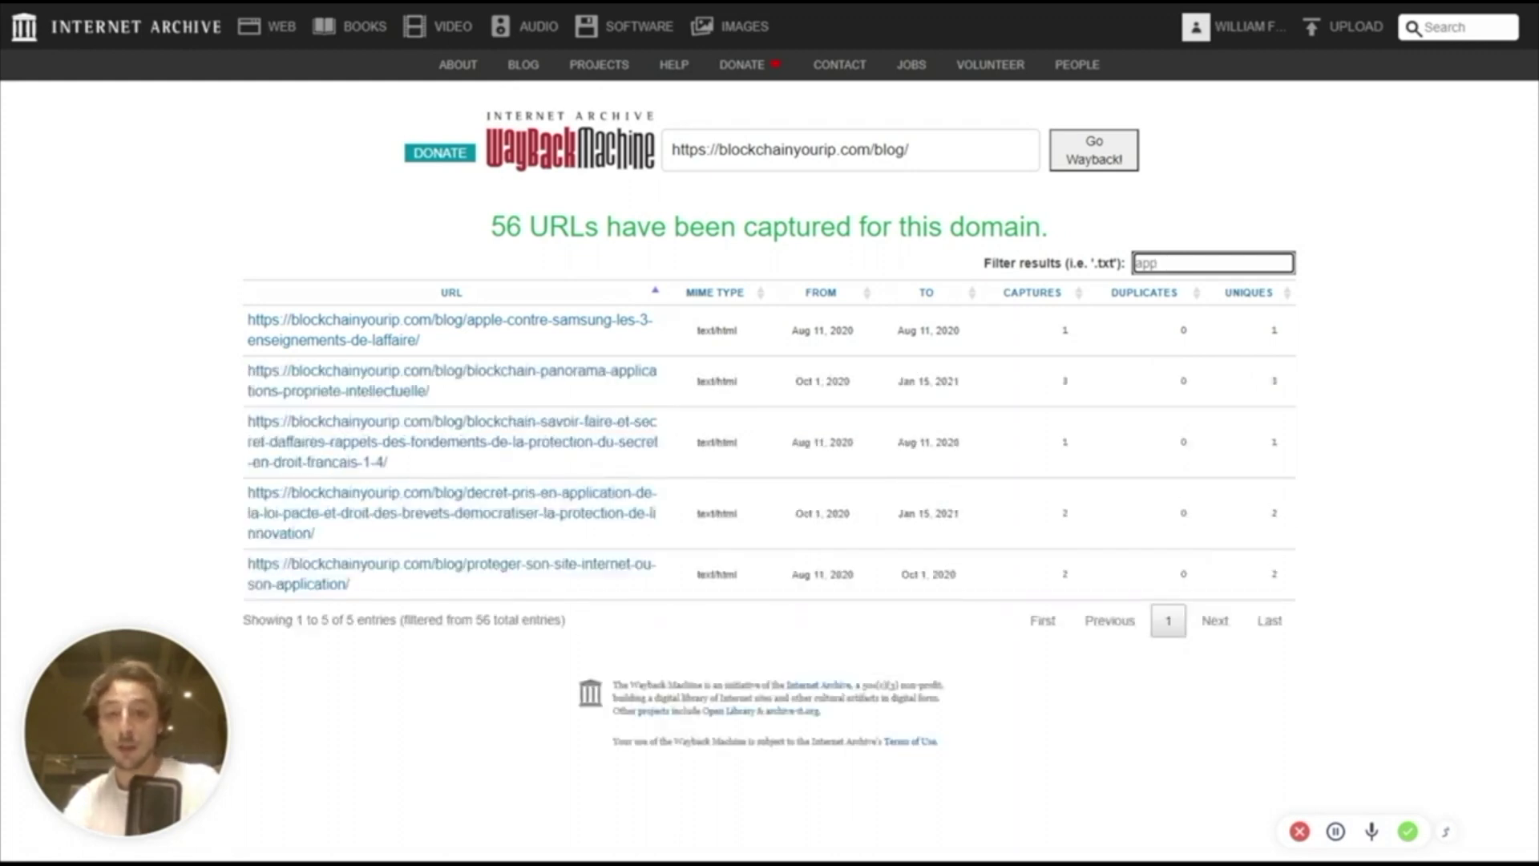
Step: Use Save Page Now to archive the copied blockchainyourip.com article on alternatives to judicial procedure, with Save screen shot and Save also in my web archive enabled
click(545, 144)
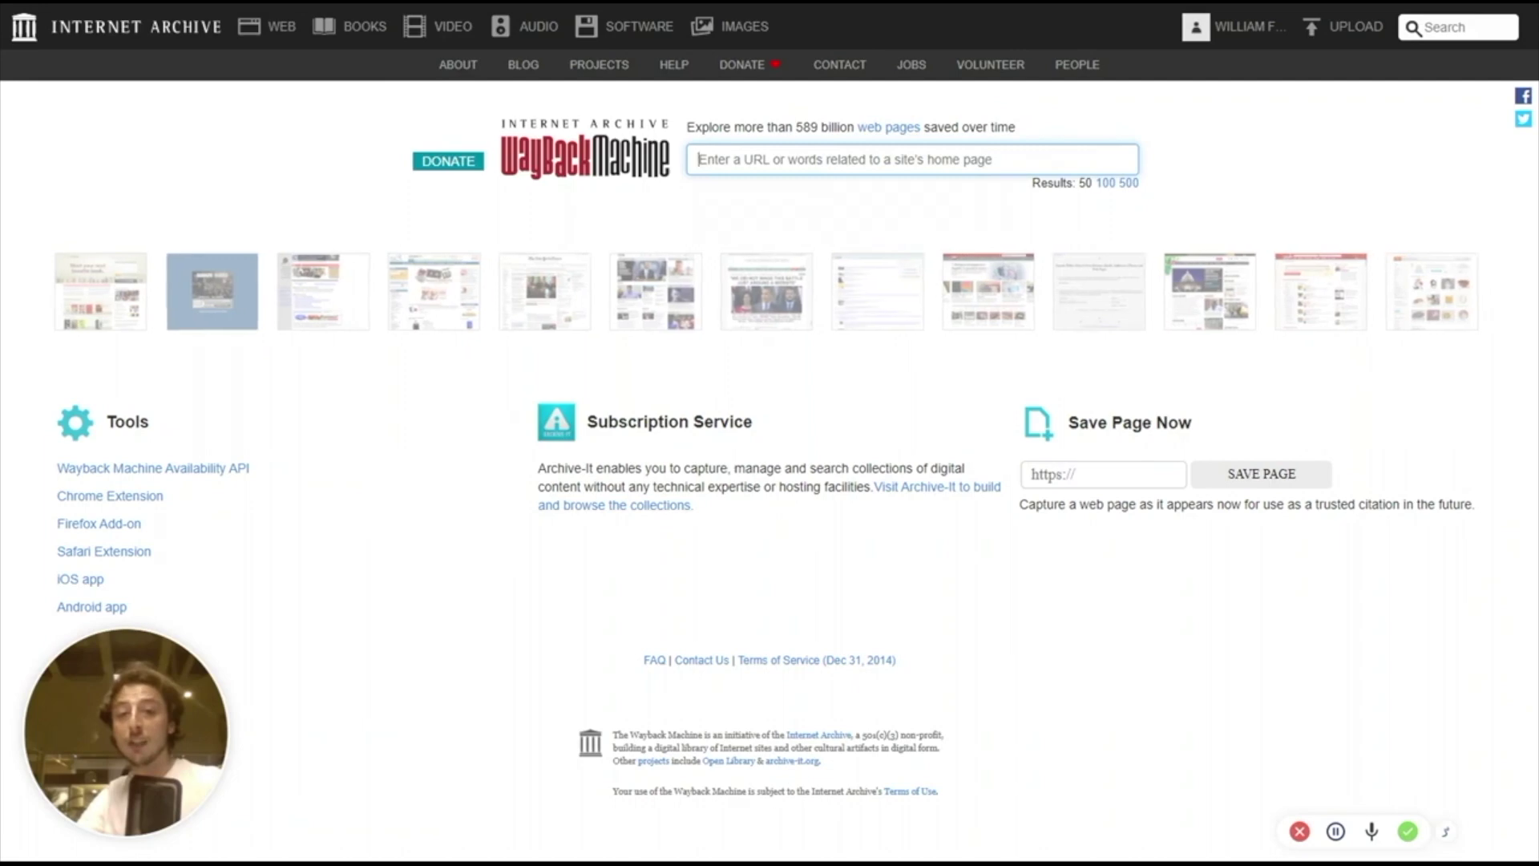
click(1103, 474)
key(ctrl+v)
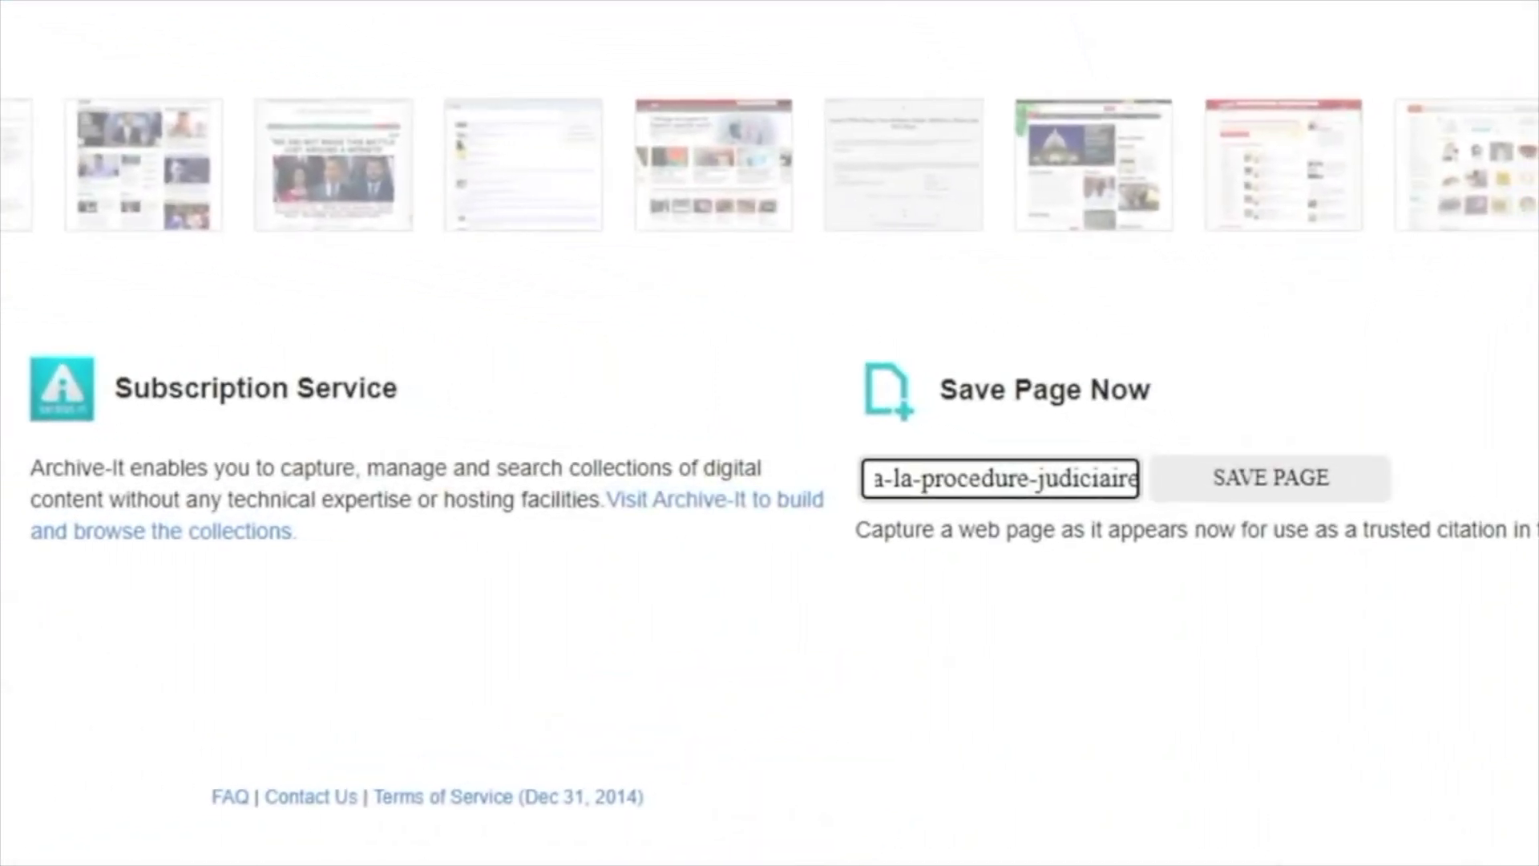
click(1207, 490)
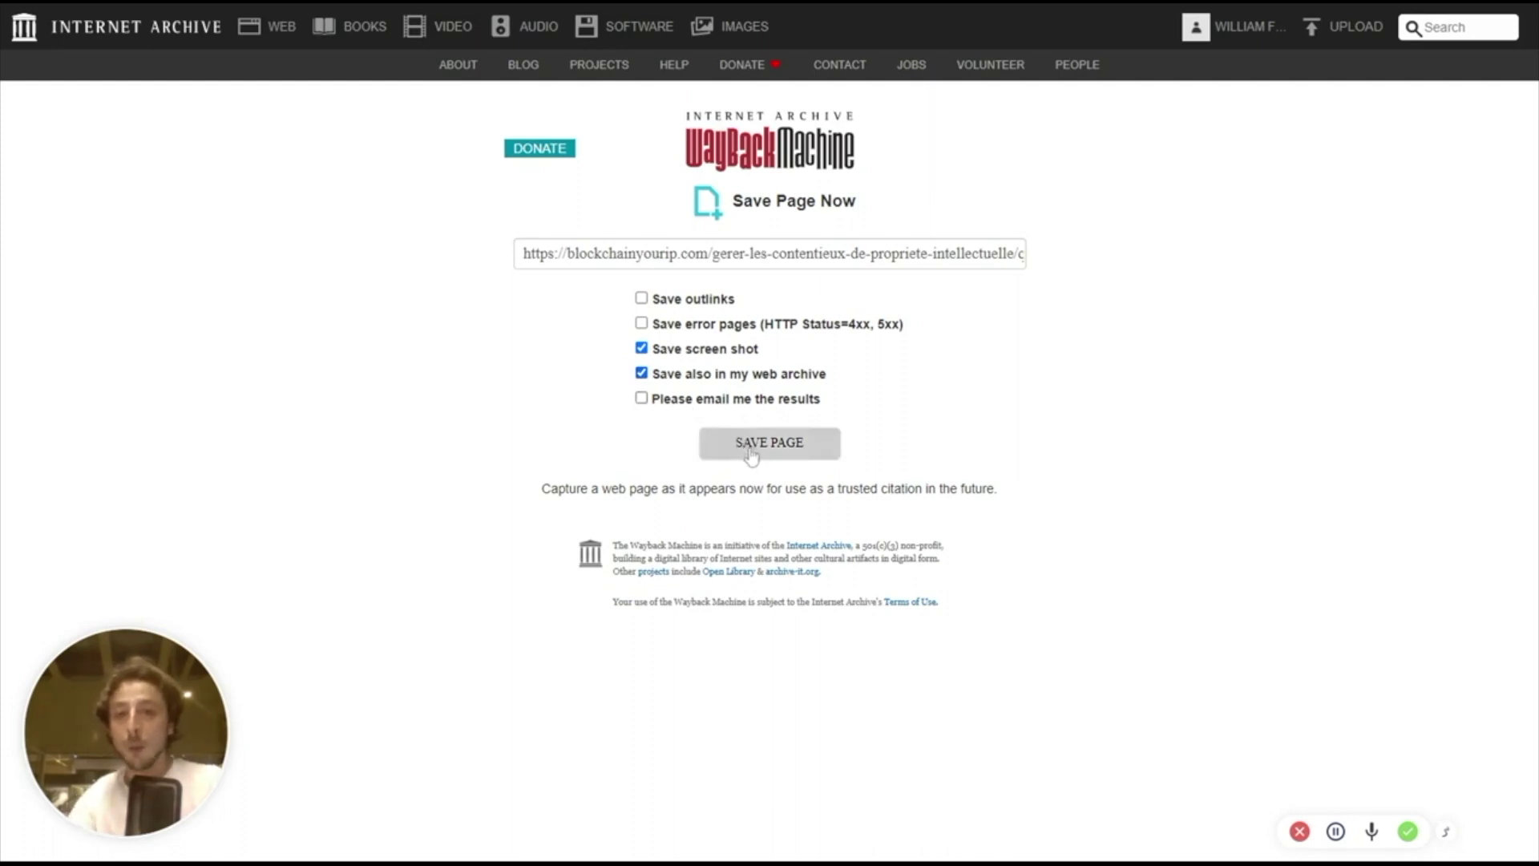
click(811, 461)
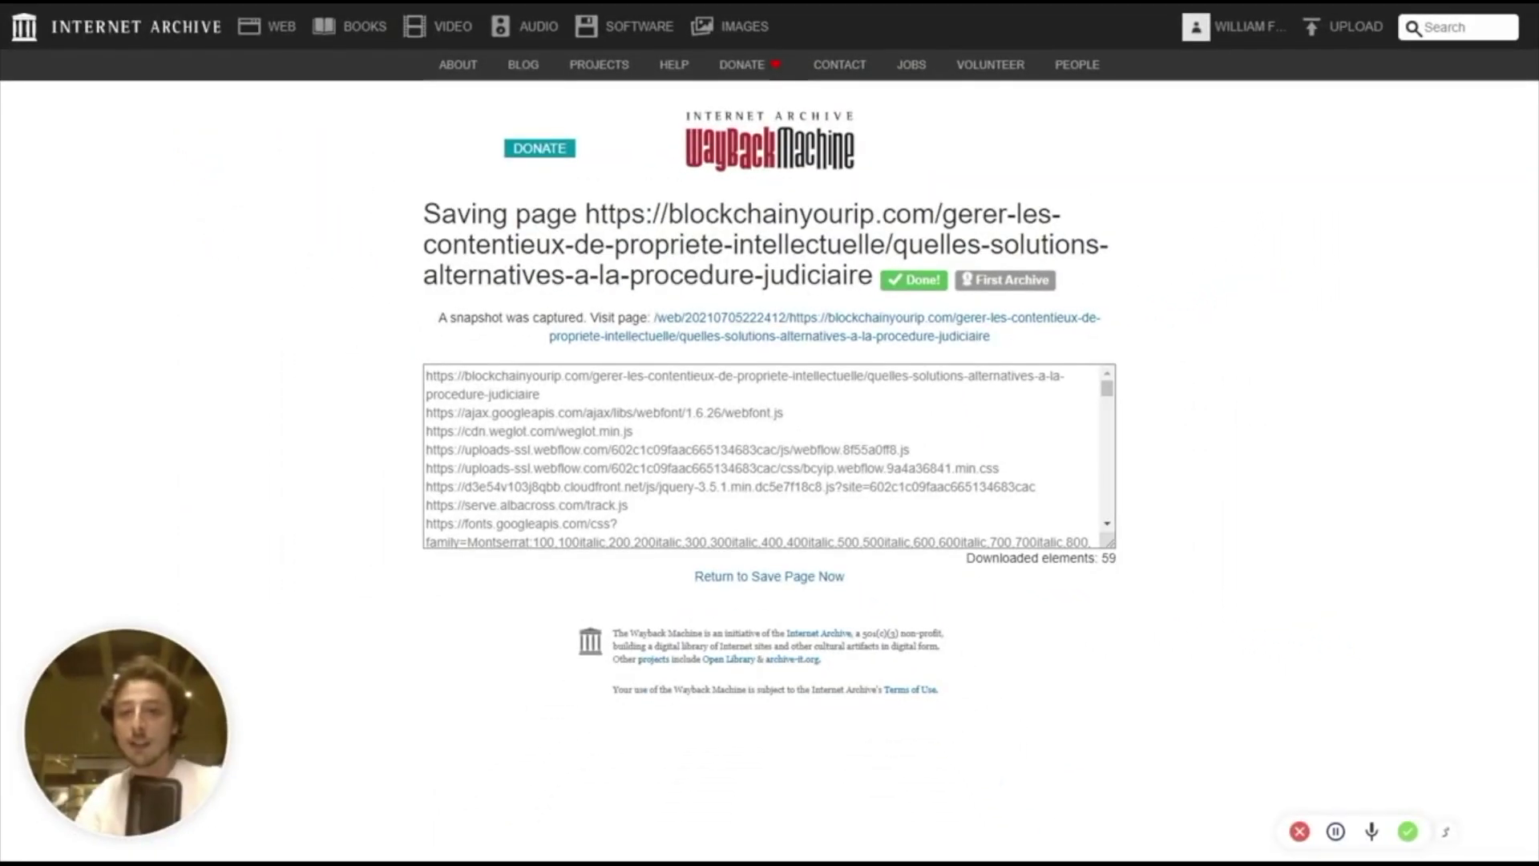
Step: Open the newly captured snapshot, accept its cookie notice, and review the archived article down to the footer
drag(907, 244, 873, 275)
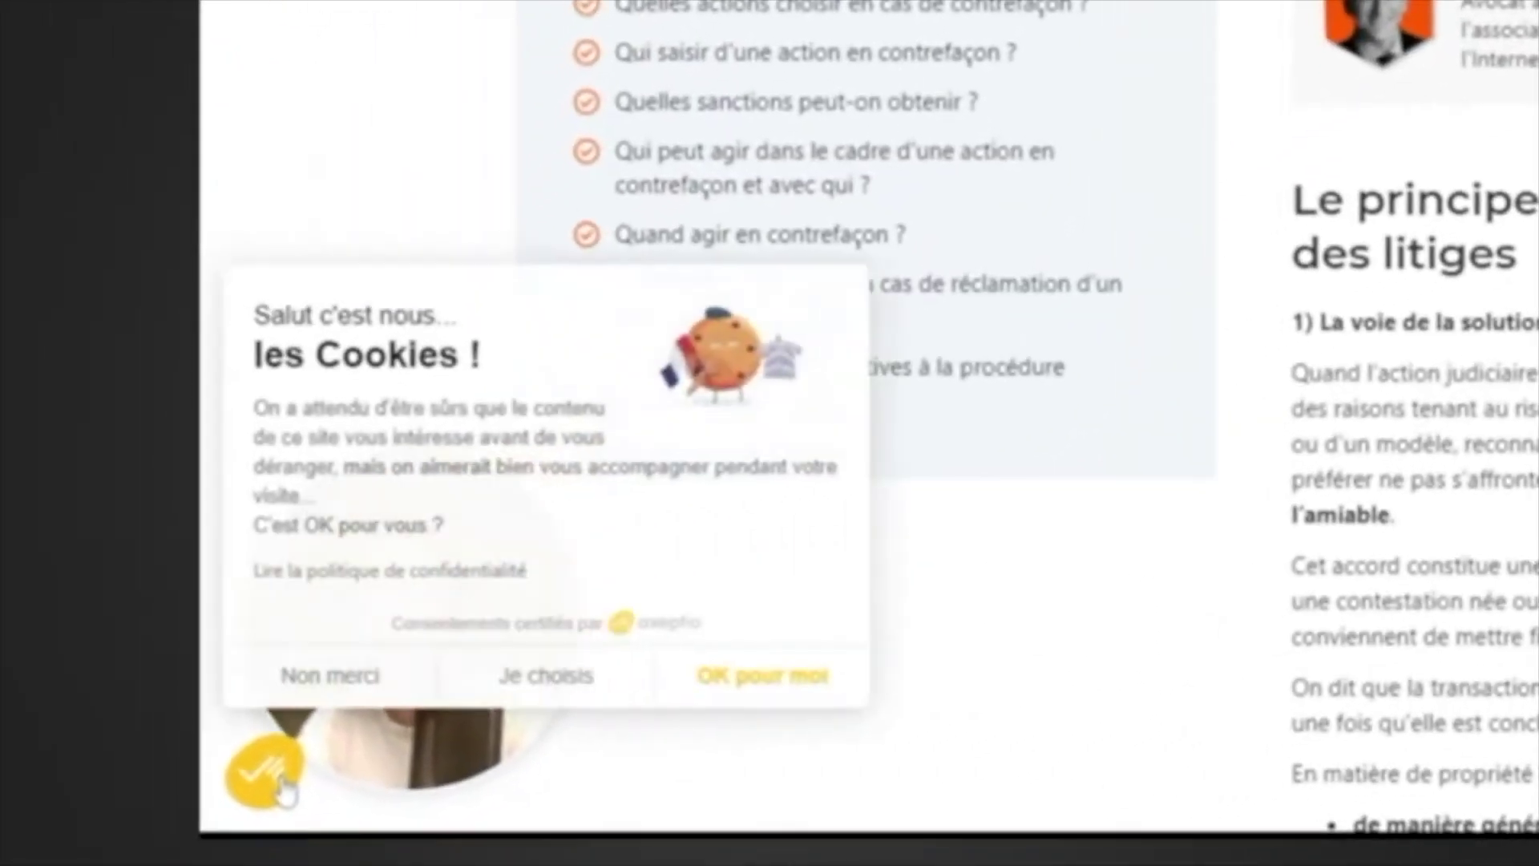
click(801, 677)
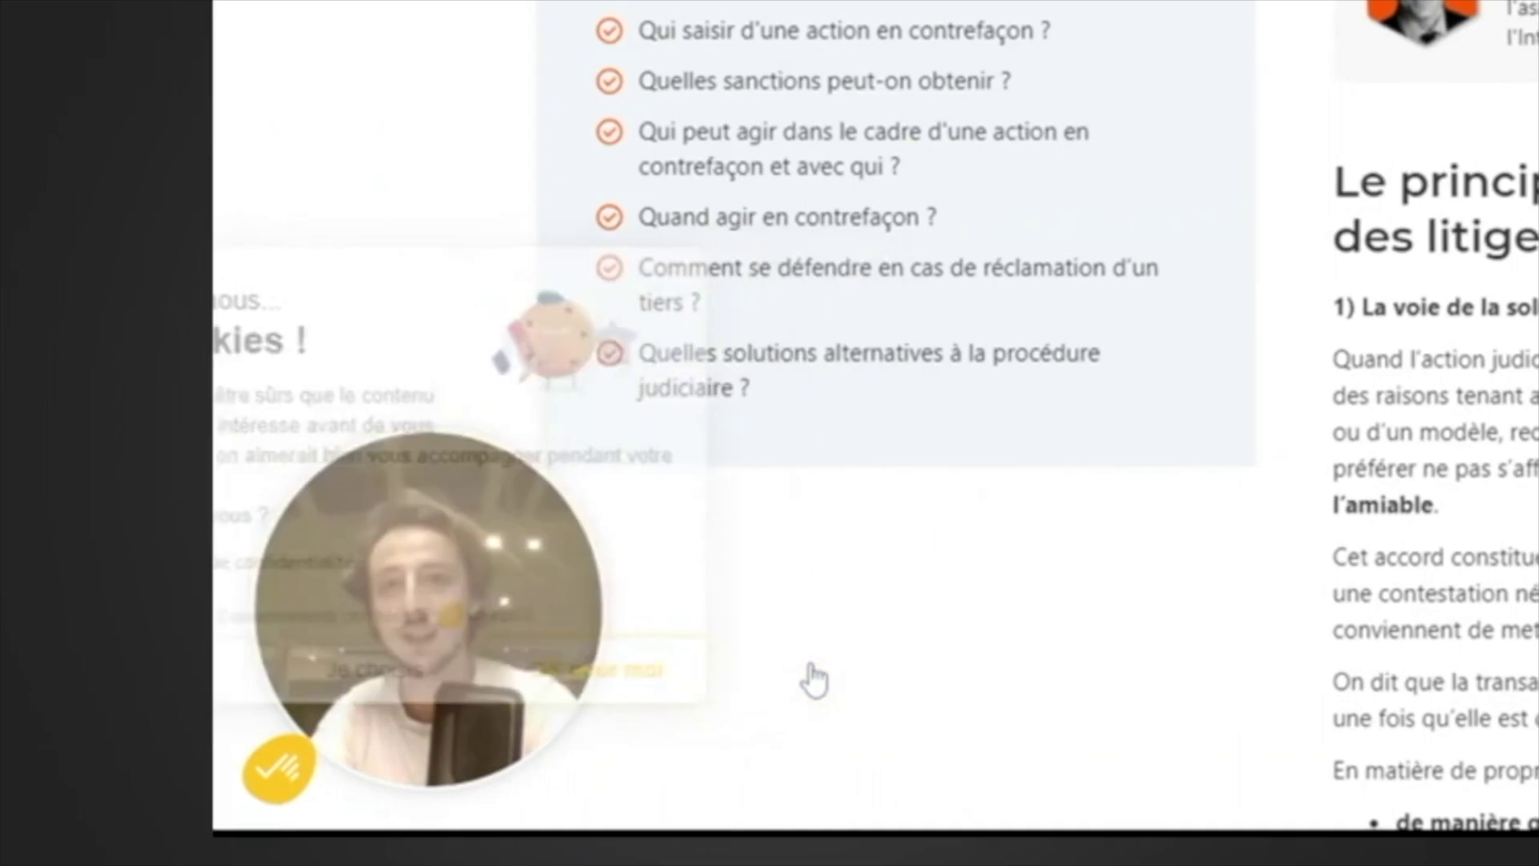
scroll(788, 746, down, 20)
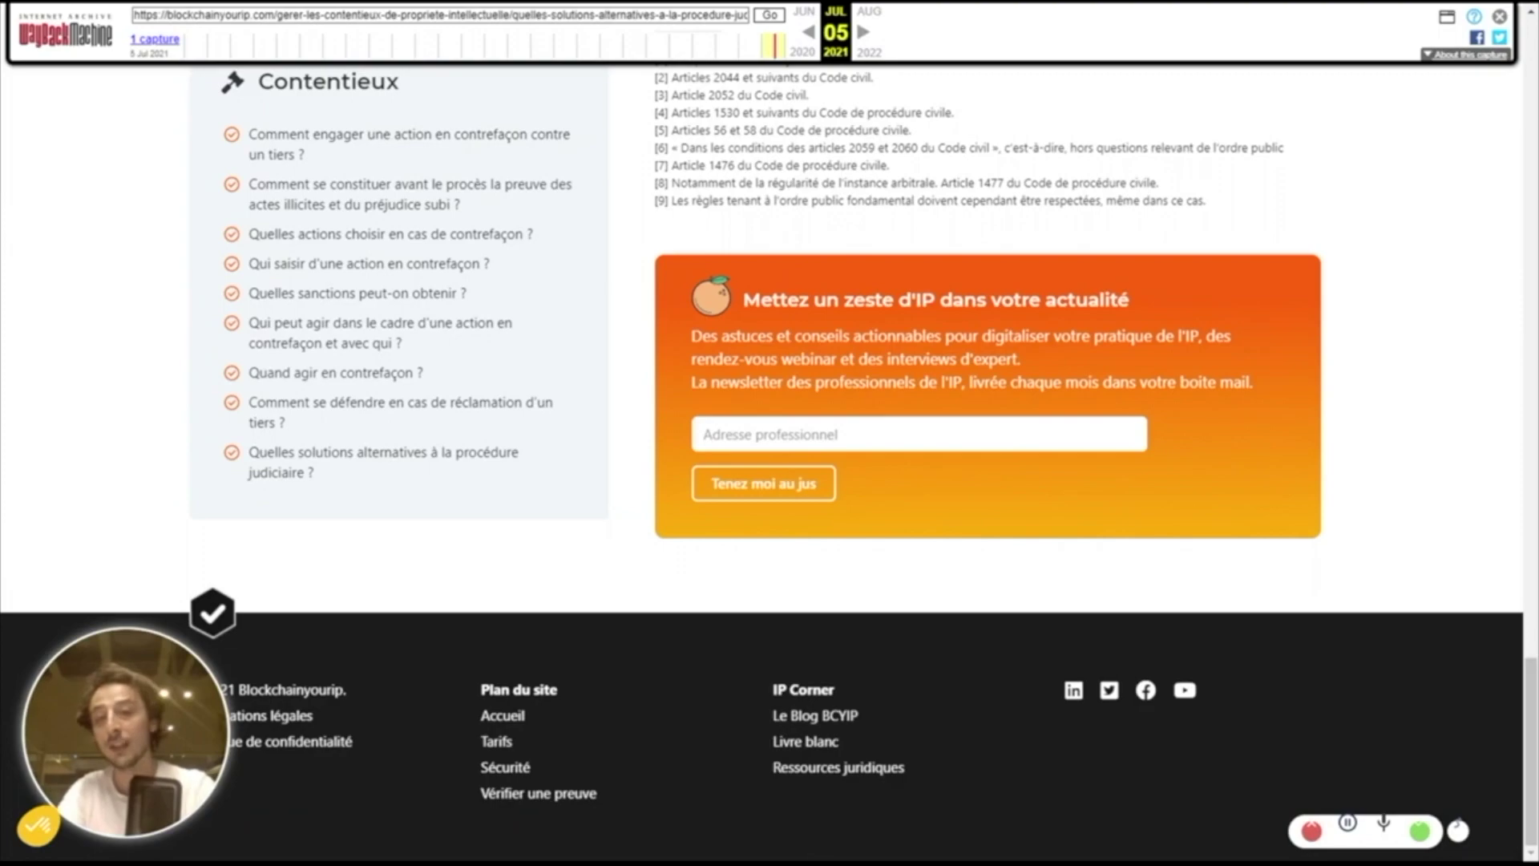
scroll(994, 481, up, 15)
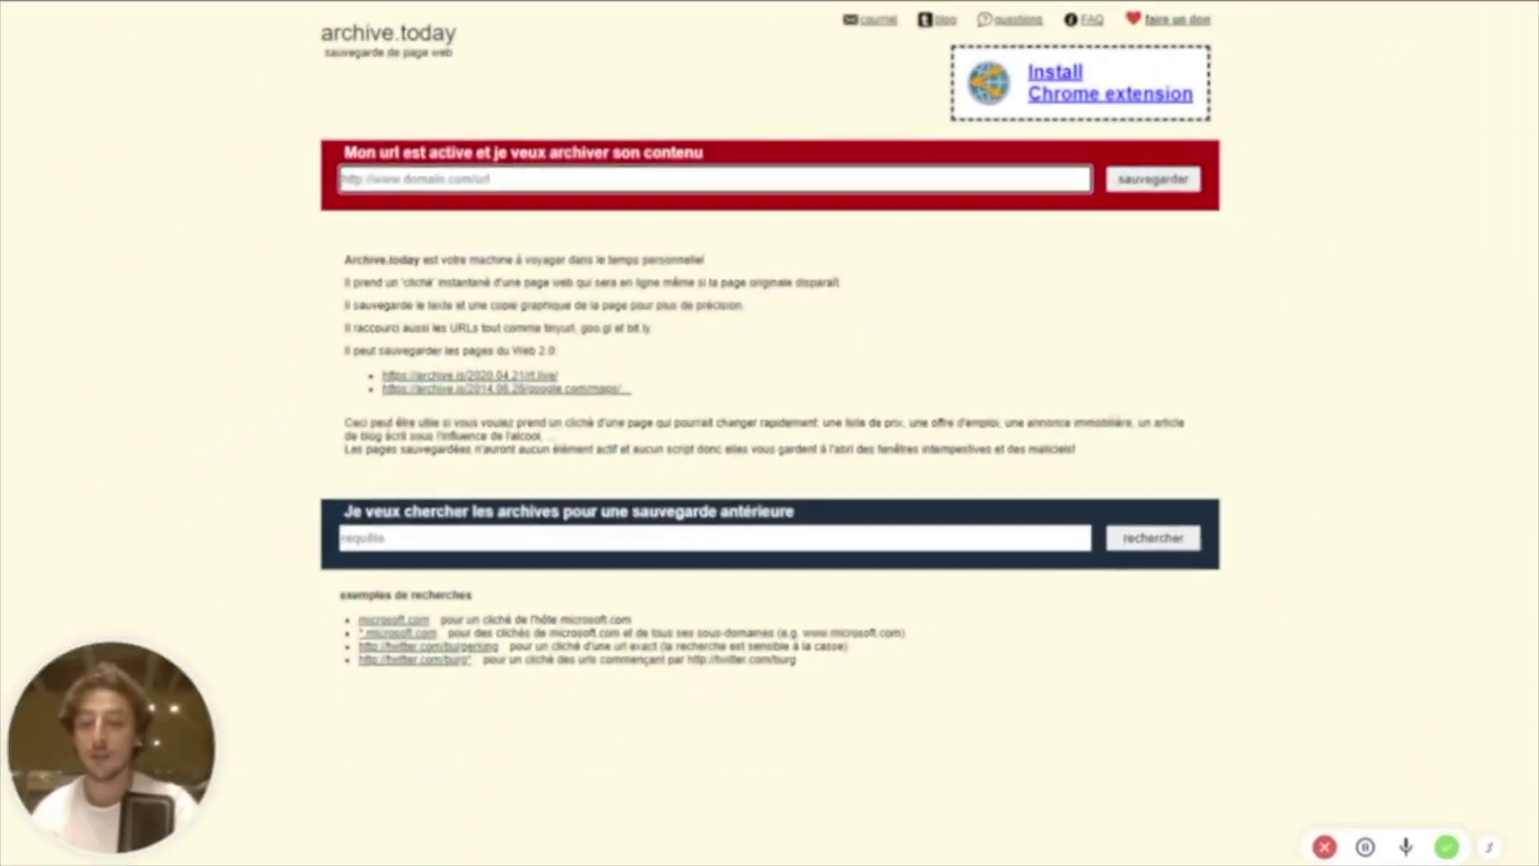
key(ctrl+v)
drag(634, 177, 264, 192)
click(210, 198)
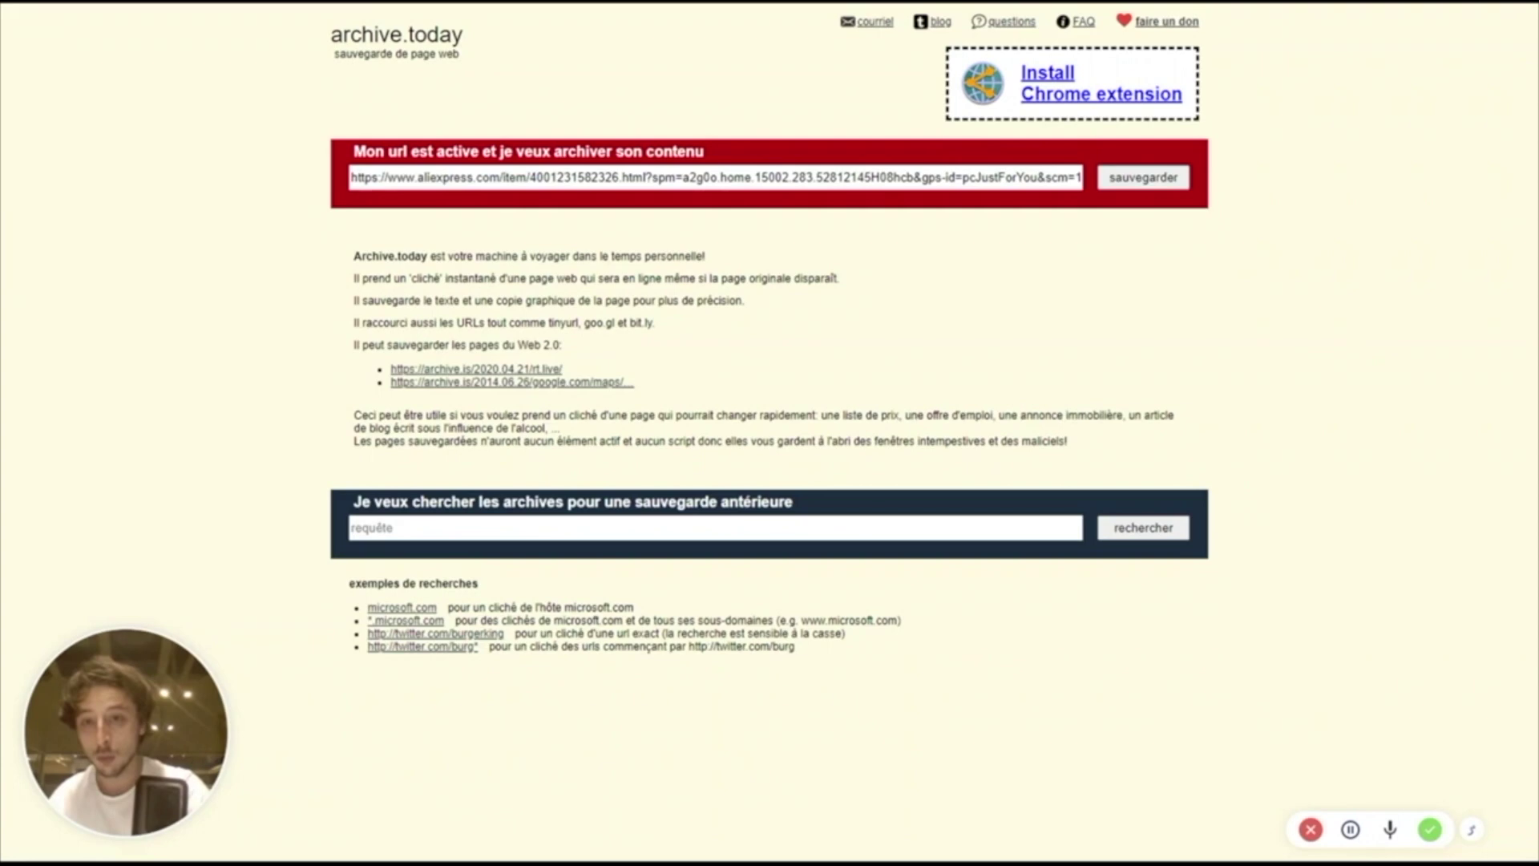
click(646, 176)
key(ctrl+a)
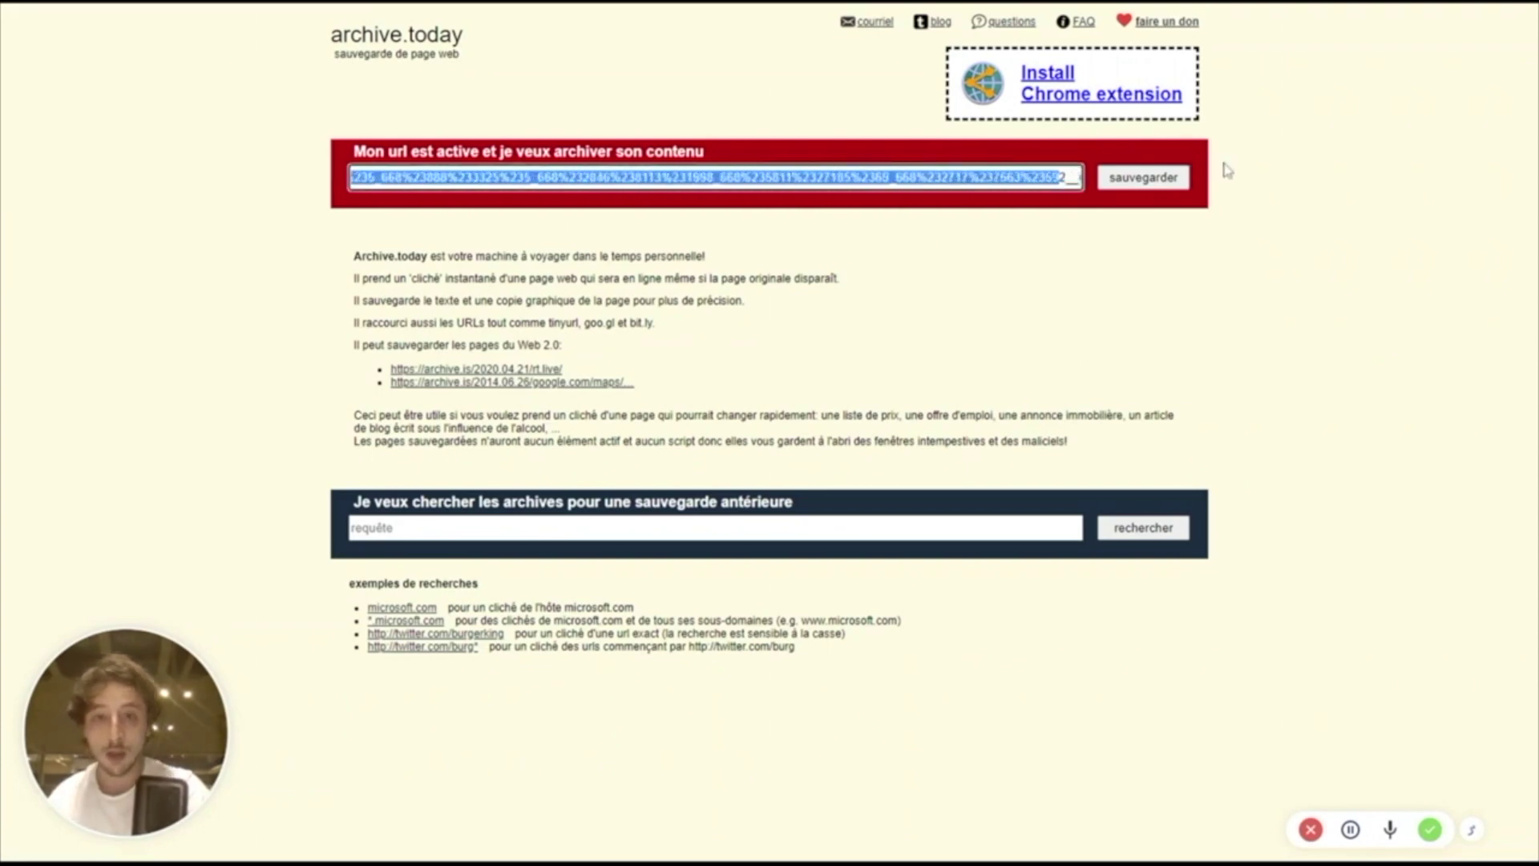
text(https://www.aliexpress.com/item/4001231582326.html)
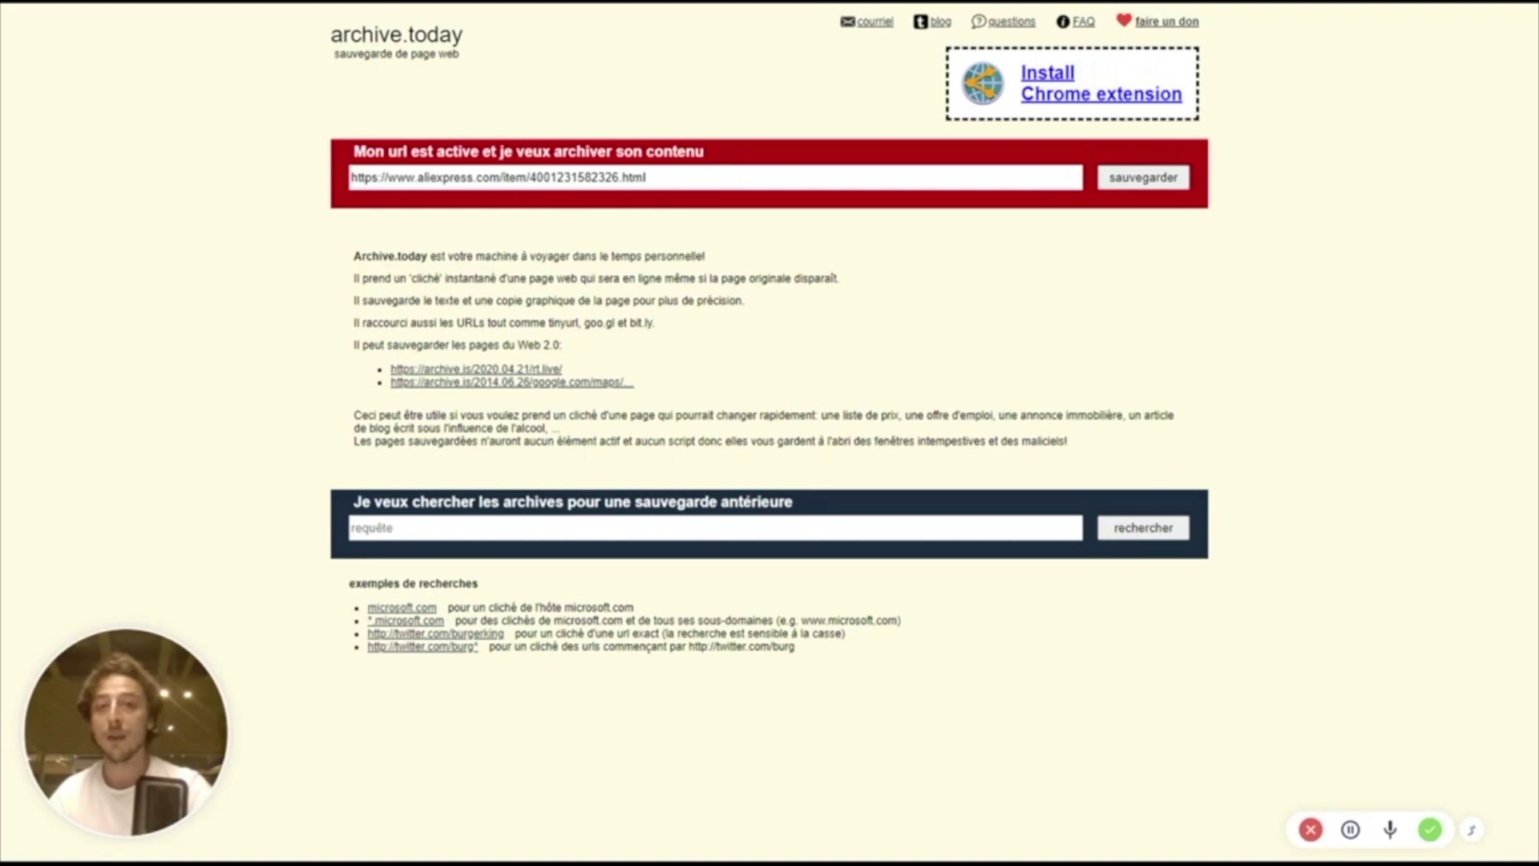
click(1181, 180)
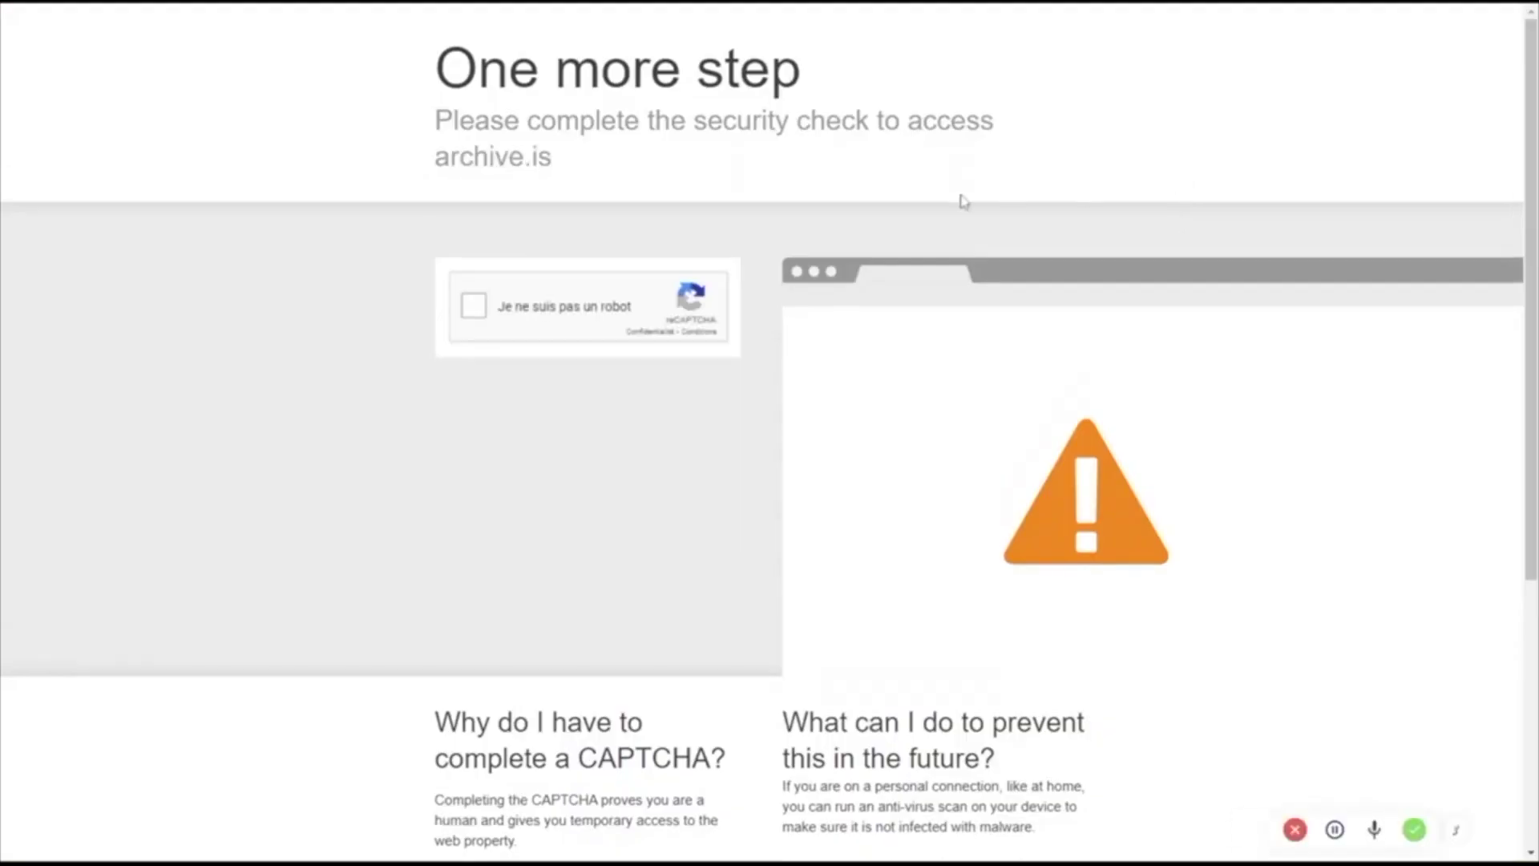
click(473, 306)
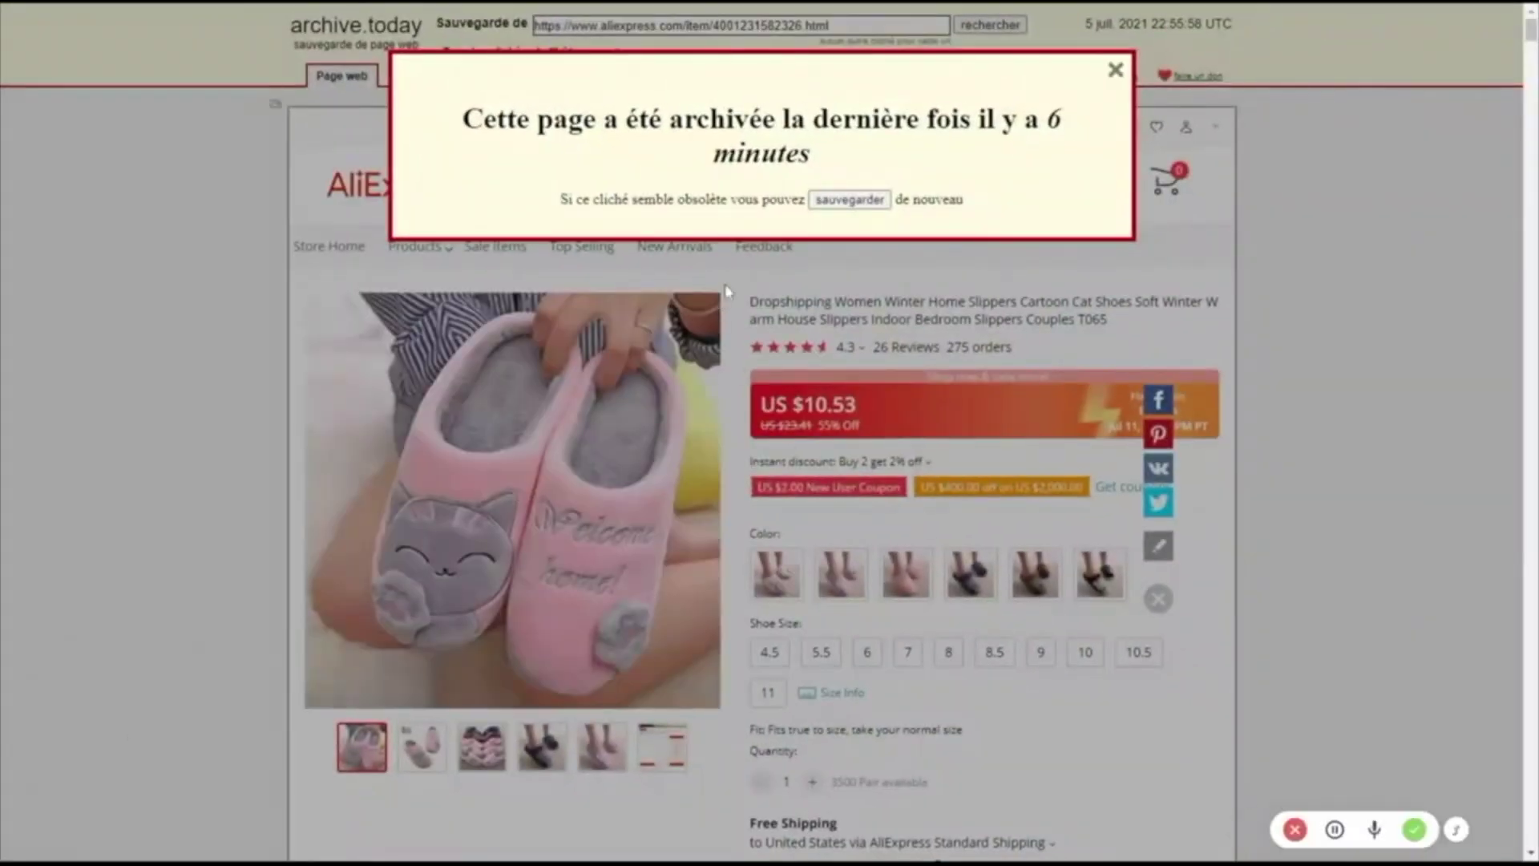
Step: Dismiss the notice about the previous capture and review the archived AliExpress slipper listing, including its size chart and product photos
click(1115, 70)
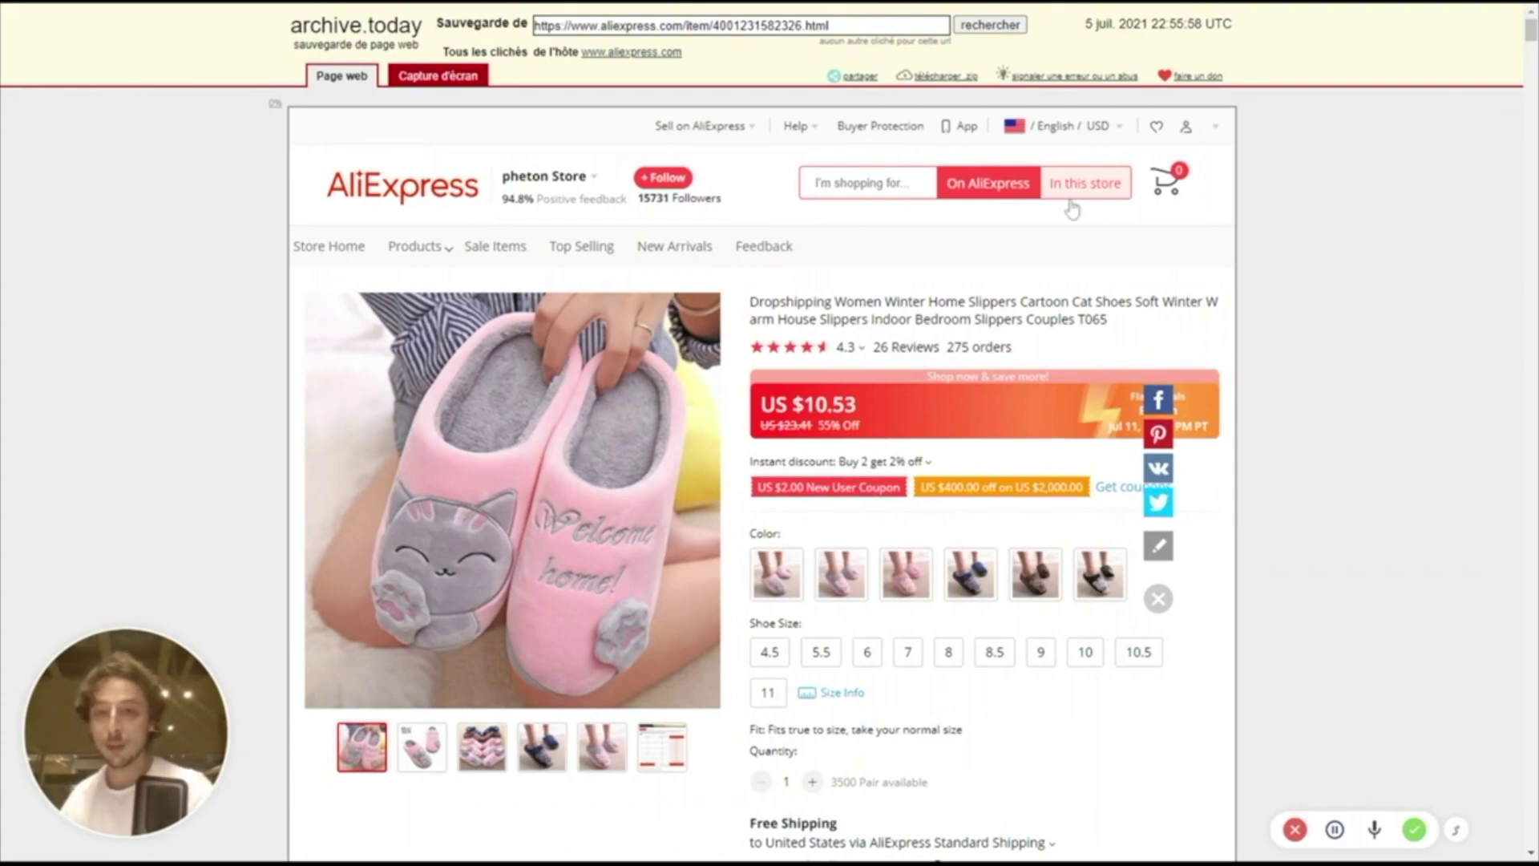
scroll(1077, 248, down, 9)
scroll(1076, 248, down, 20)
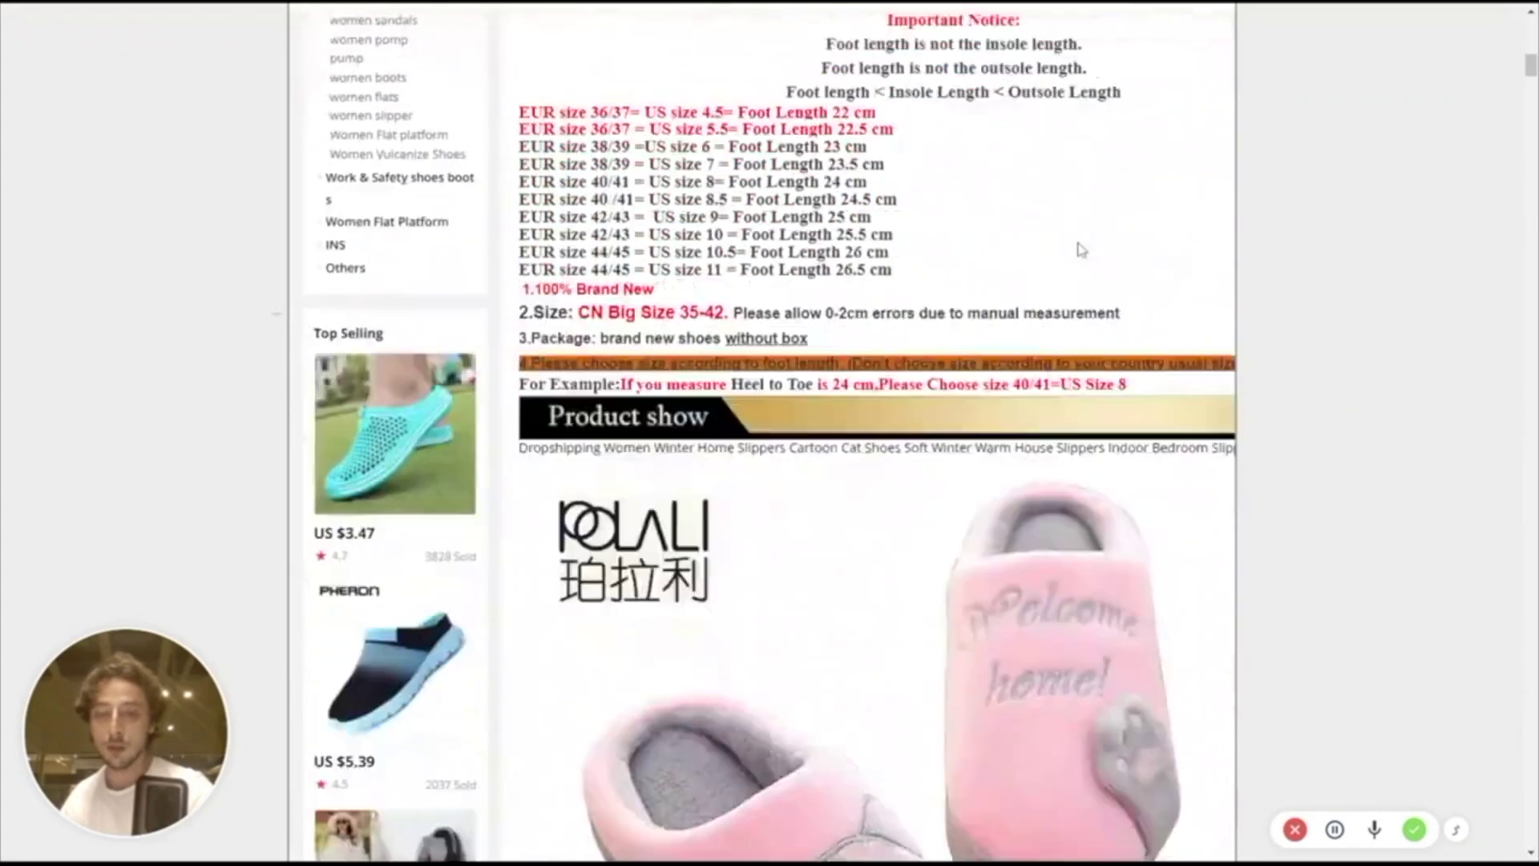
scroll(877, 433, down, 20)
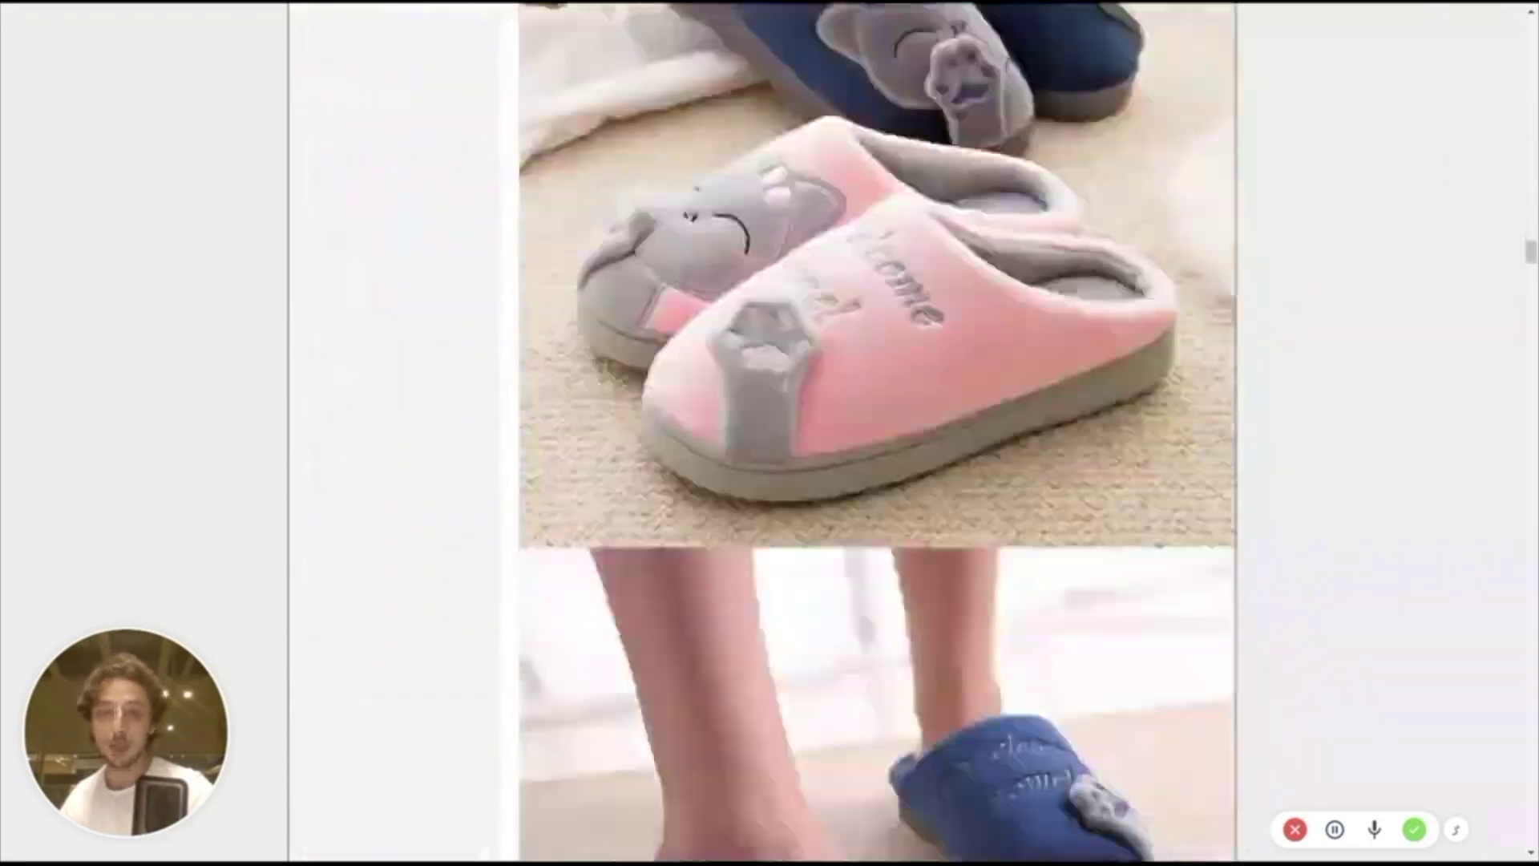
scroll(878, 433, up, 18)
scroll(878, 433, up, 20)
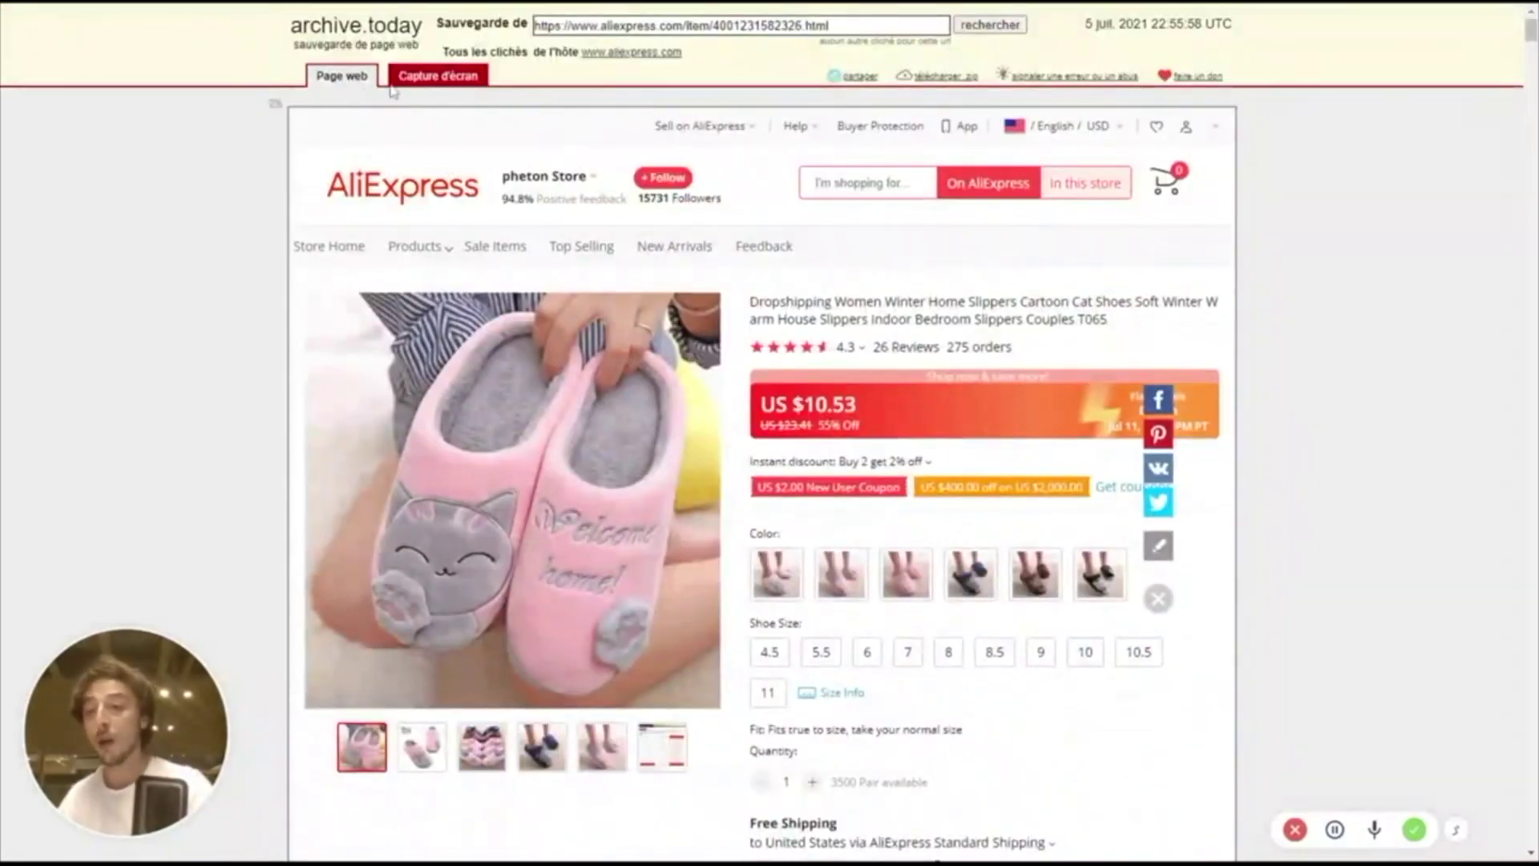
Step: Examine the screenshot version of the archived AliExpress listing, and return to its web page version to compare how much is captured
click(425, 82)
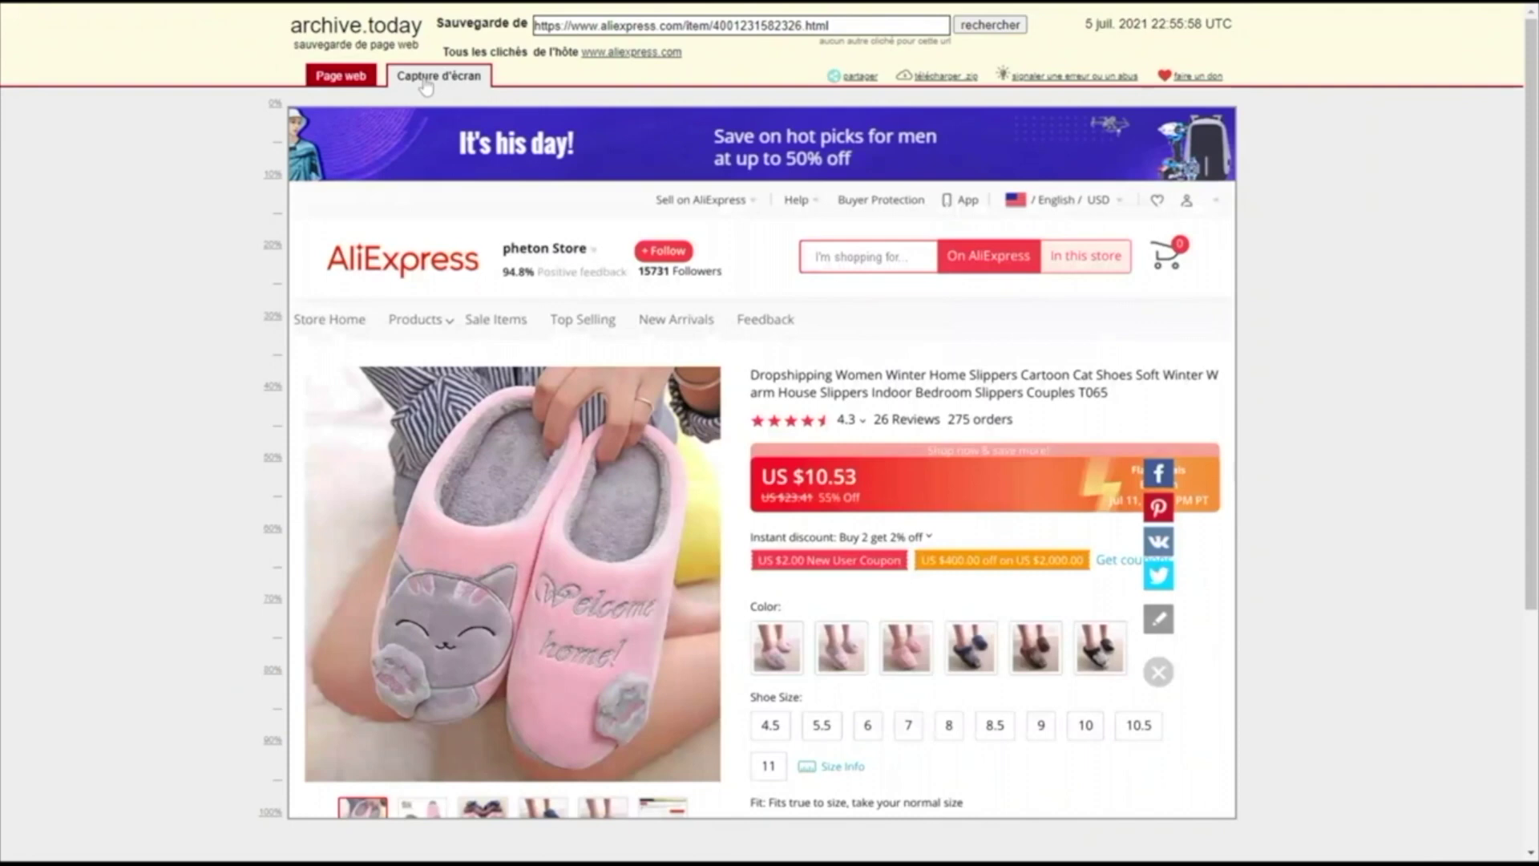
scroll(593, 201, down, 2)
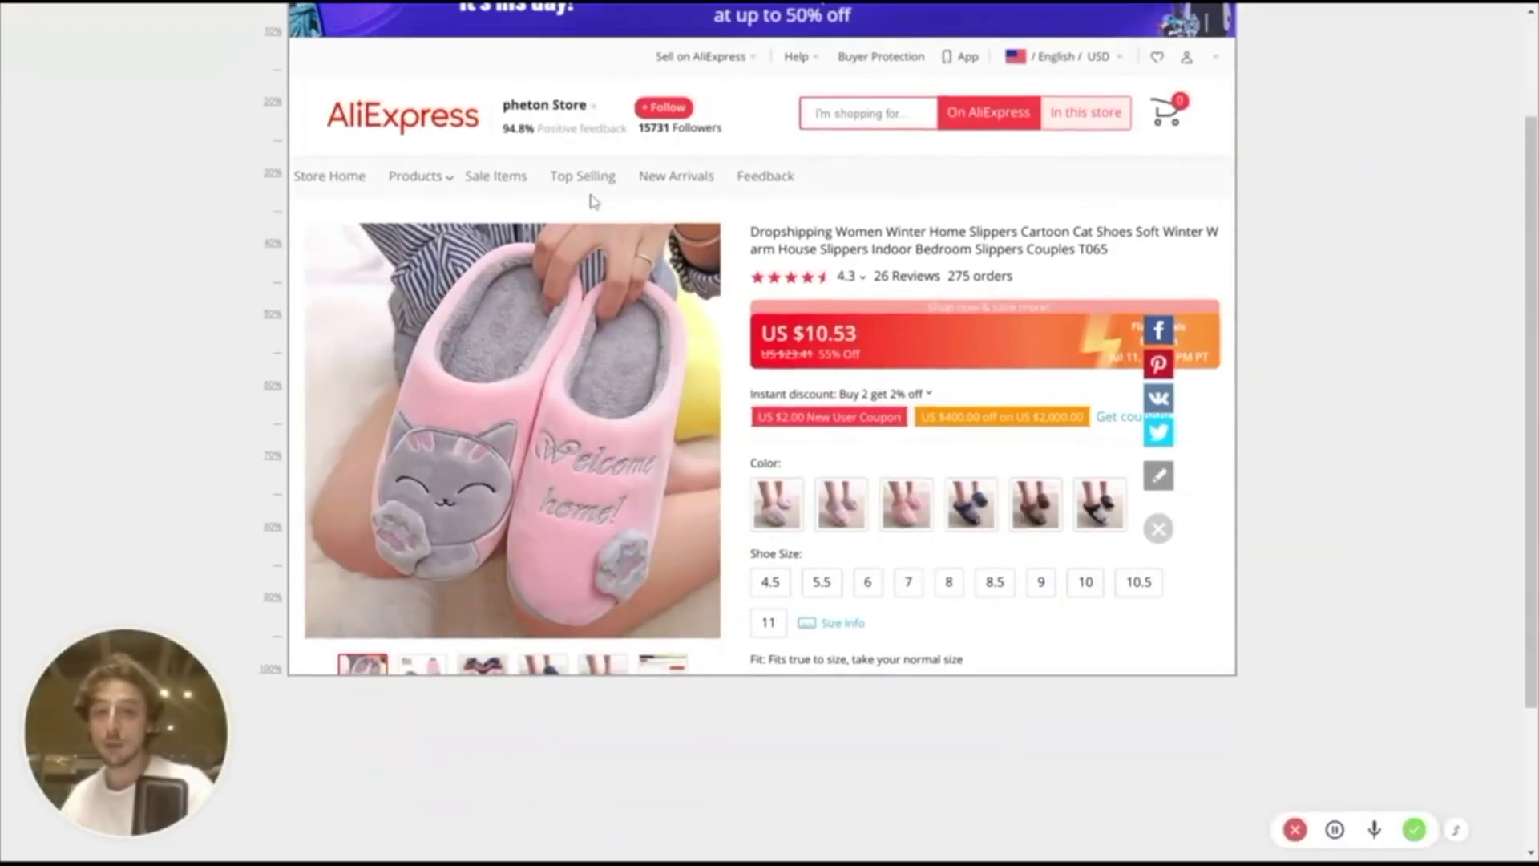
scroll(592, 200, up, 2)
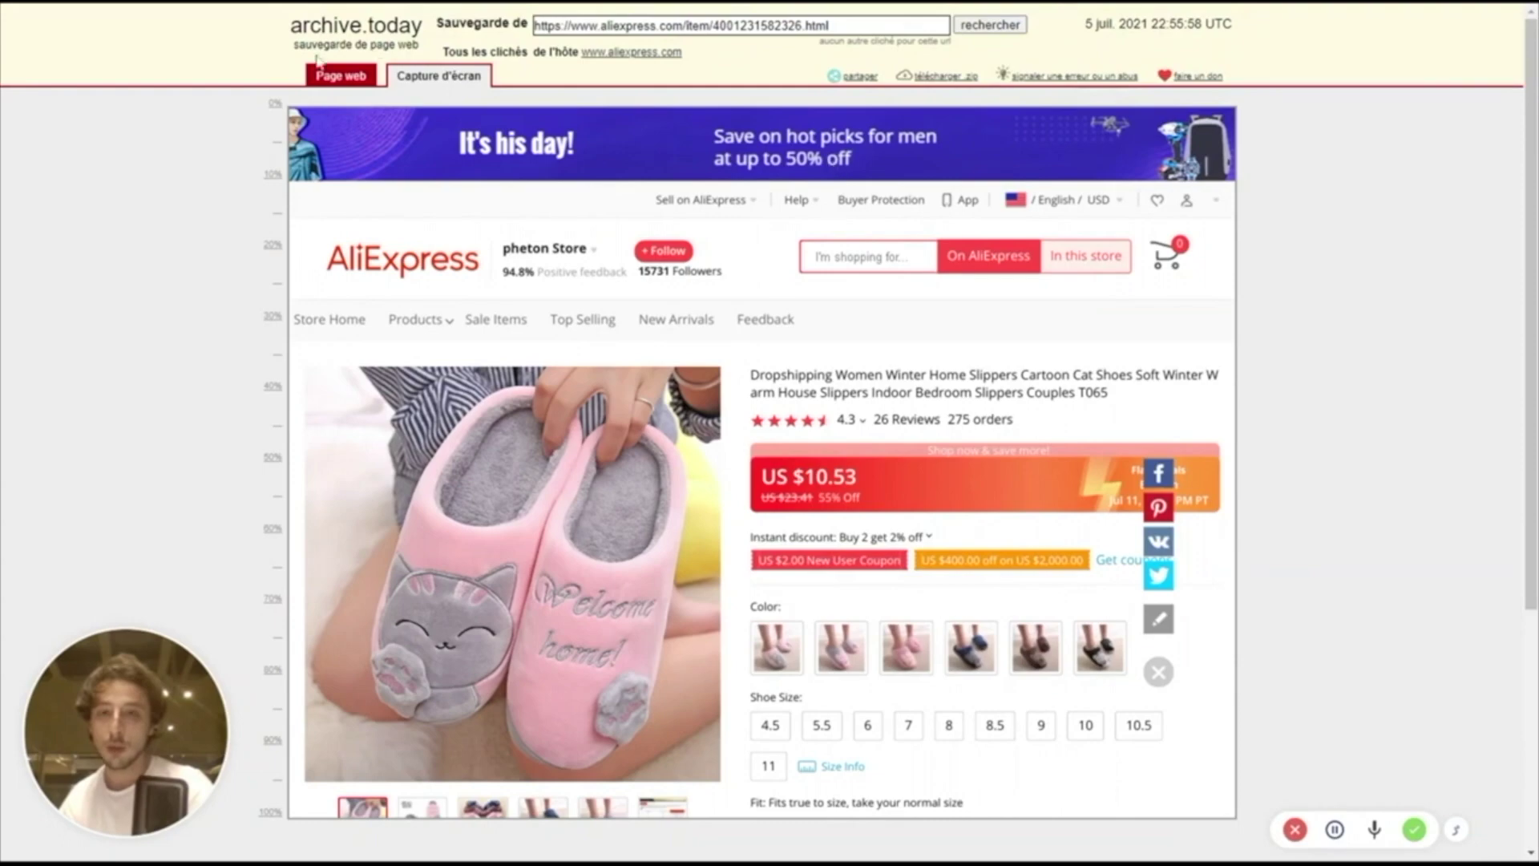
click(356, 90)
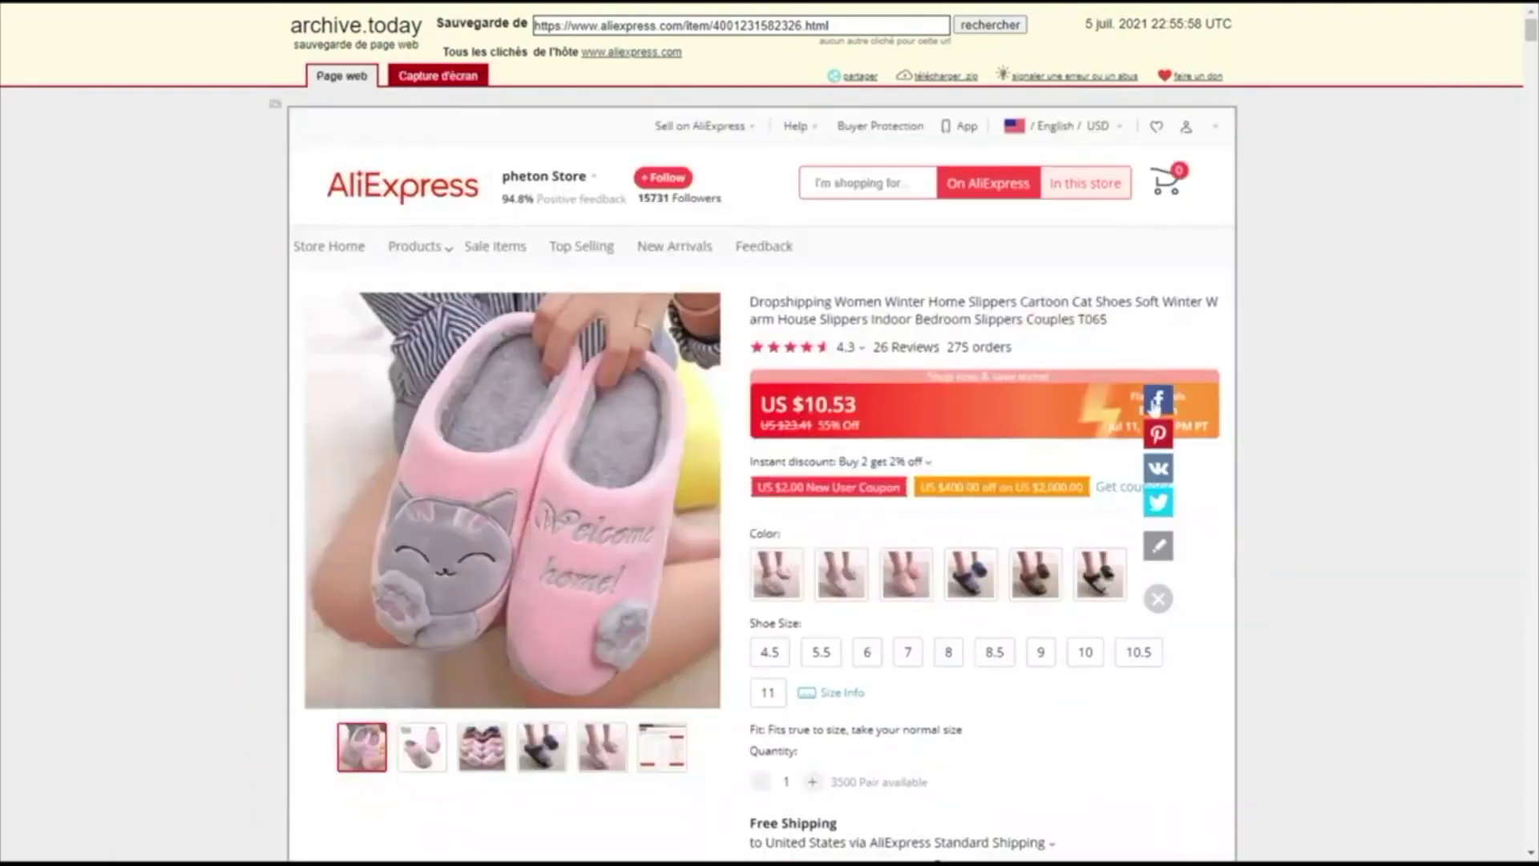
scroll(1152, 408, down, 4)
scroll(1152, 408, down, 15)
scroll(1152, 406, up, 20)
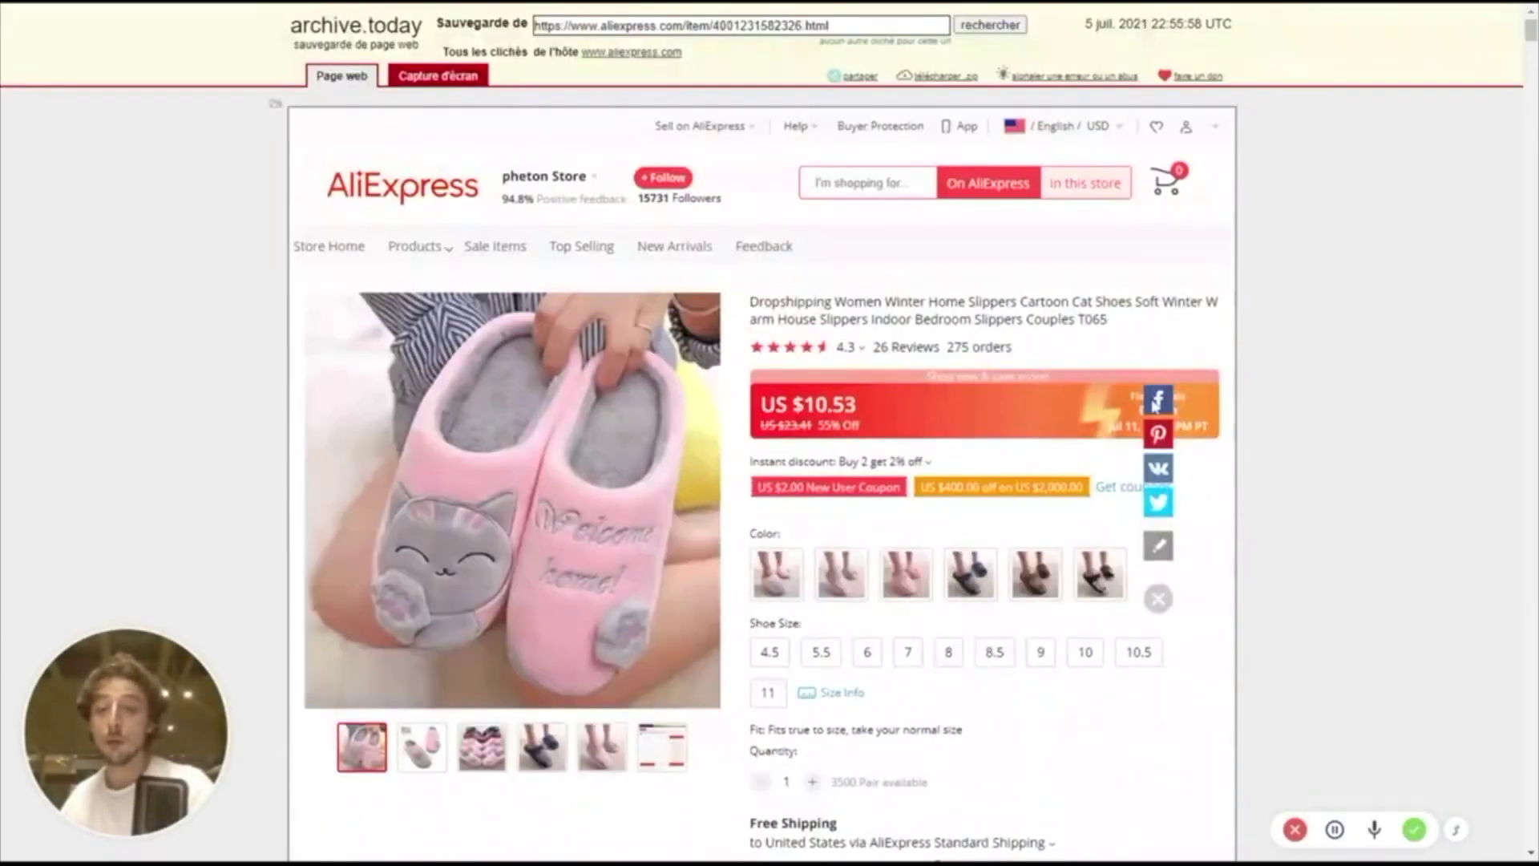